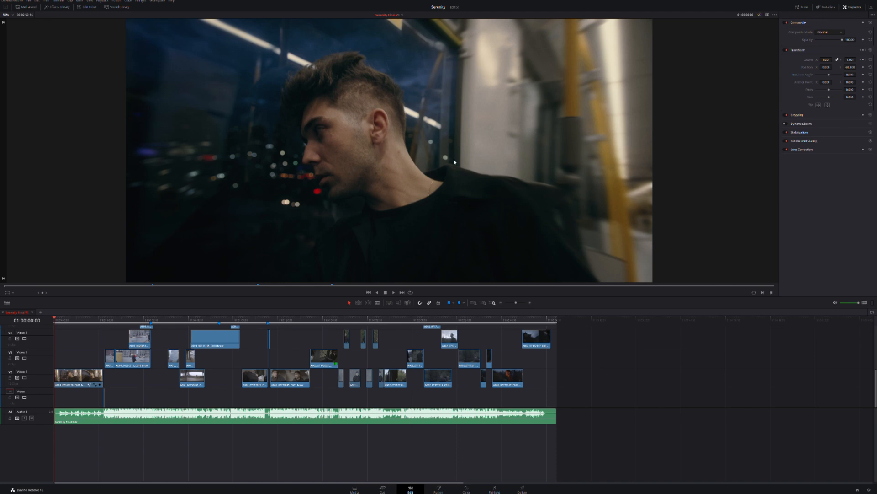
# Play the opening train shot, check the cut to the following clip, and look over the stacked video tracks of the timeline
pyautogui.press('space')
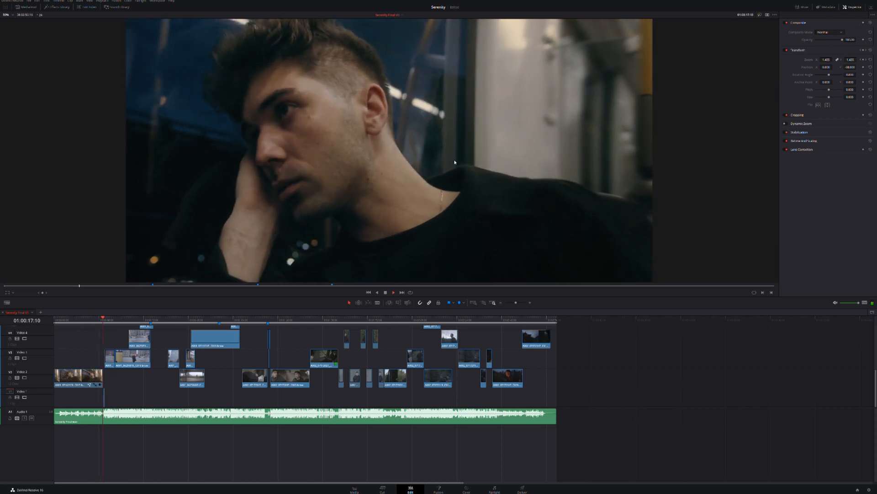
pyautogui.click(104, 320)
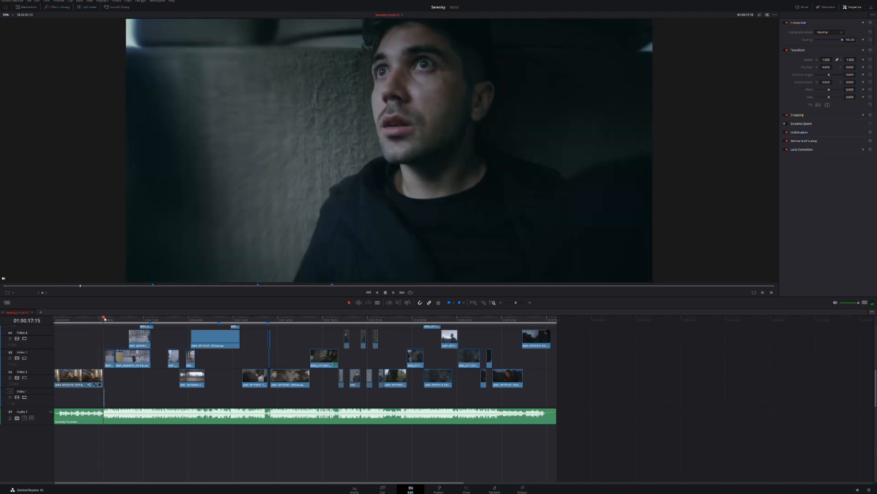
pyautogui.press('Left')
pyautogui.press('Right')
pyautogui.moveTo(72, 319); pyautogui.dragTo(60, 325)
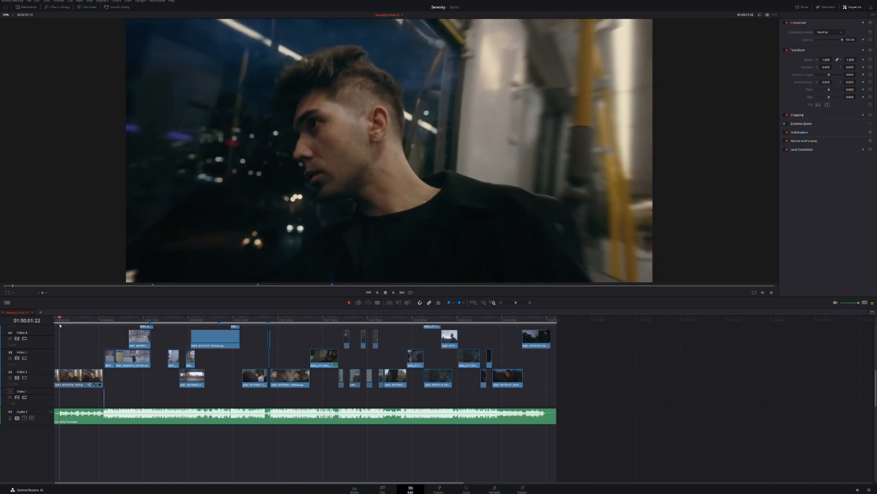
pyautogui.click(67, 319)
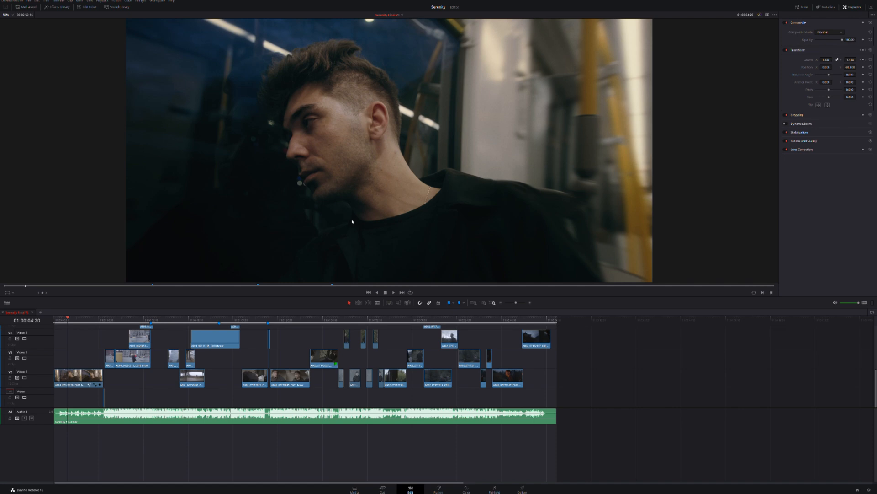
pyautogui.scroll(5, 317, 341)
pyautogui.scroll(-4, 317, 342)
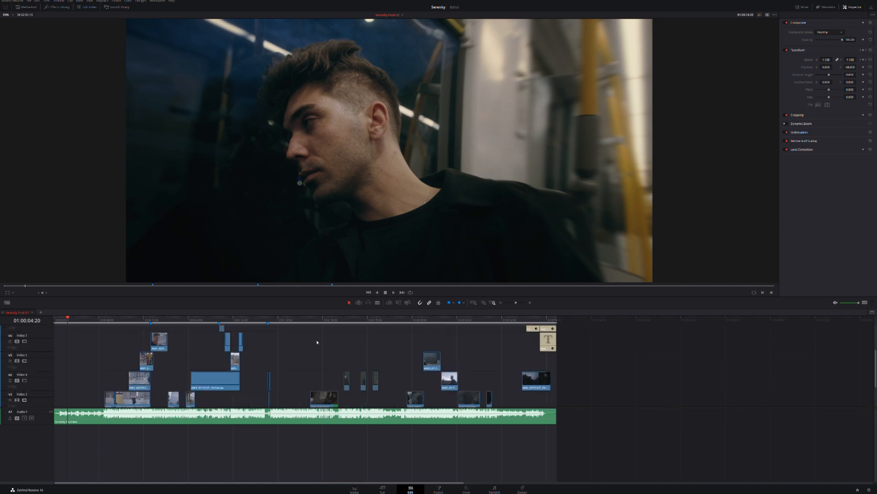
pyautogui.scroll(-1, 89, 335)
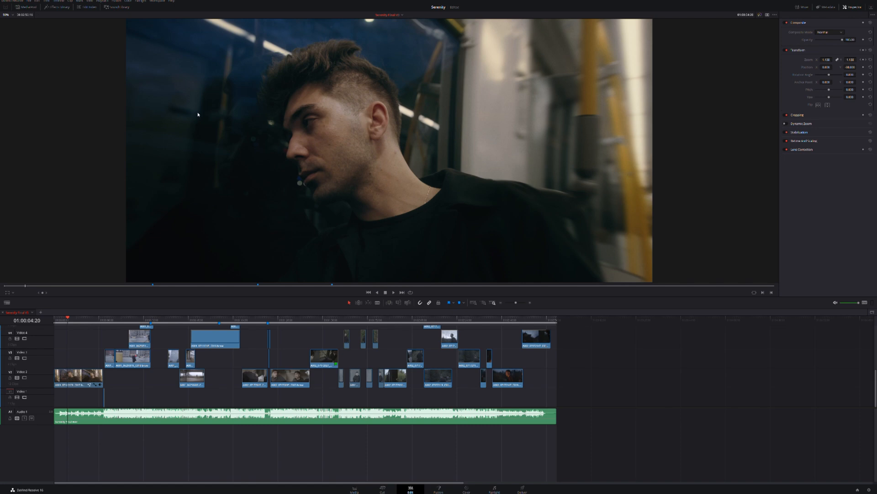
# Spread out the nodes in the train clip's Fusion composition and display Tracker1's Match Move operation settings
pyautogui.click(439, 490)
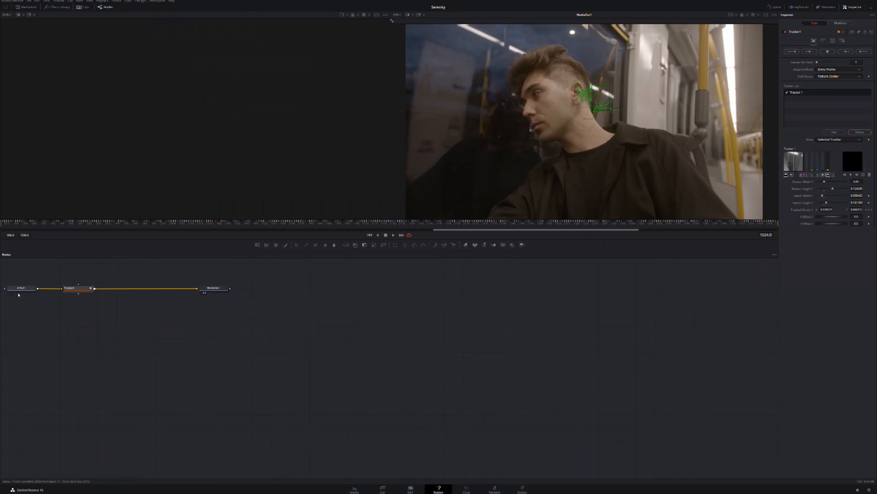
pyautogui.moveTo(11, 289); pyautogui.dragTo(116, 293)
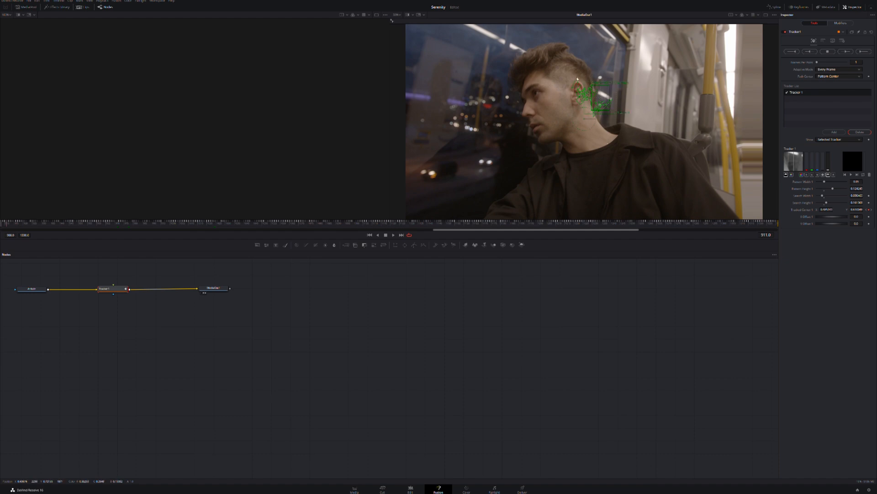
pyautogui.click(824, 42)
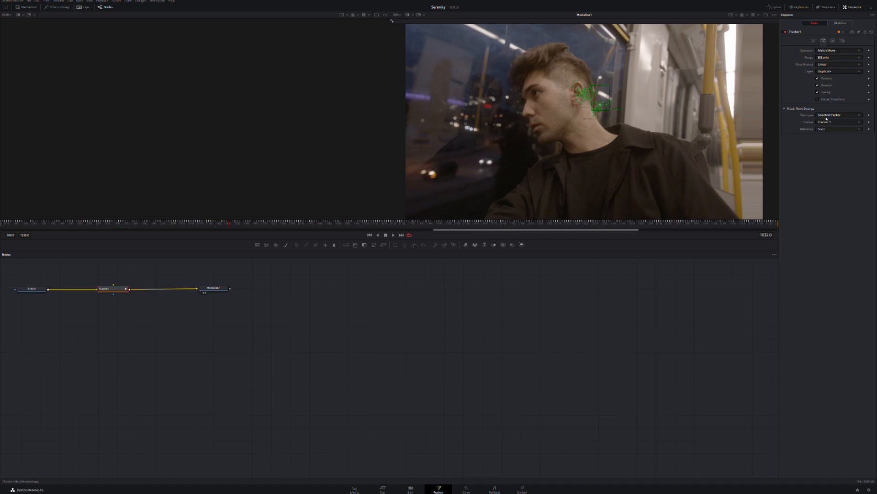
# Return to the edit timeline and play the opening train shot from its start to review the tracked zoom
pyautogui.click(410, 489)
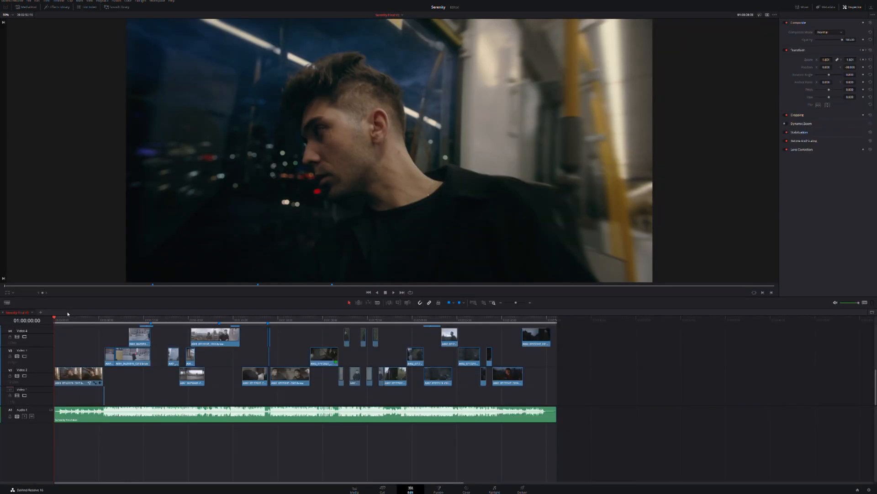
pyautogui.press('space')
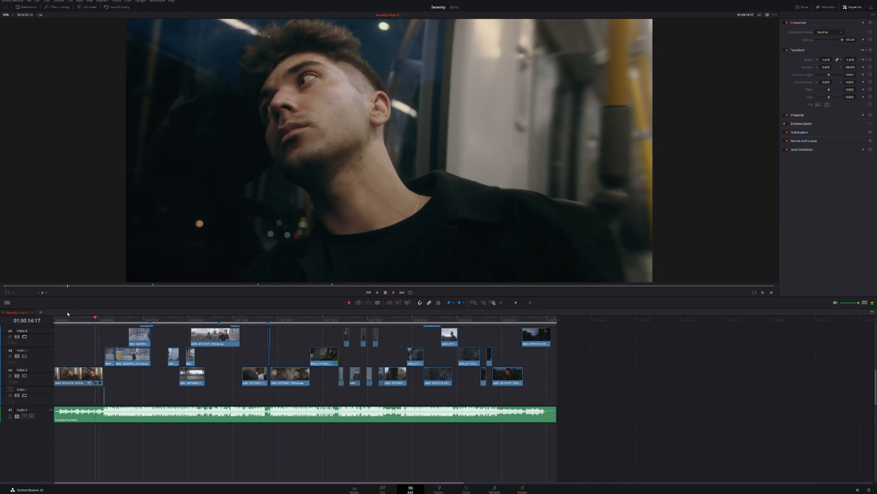
pyautogui.click(79, 320)
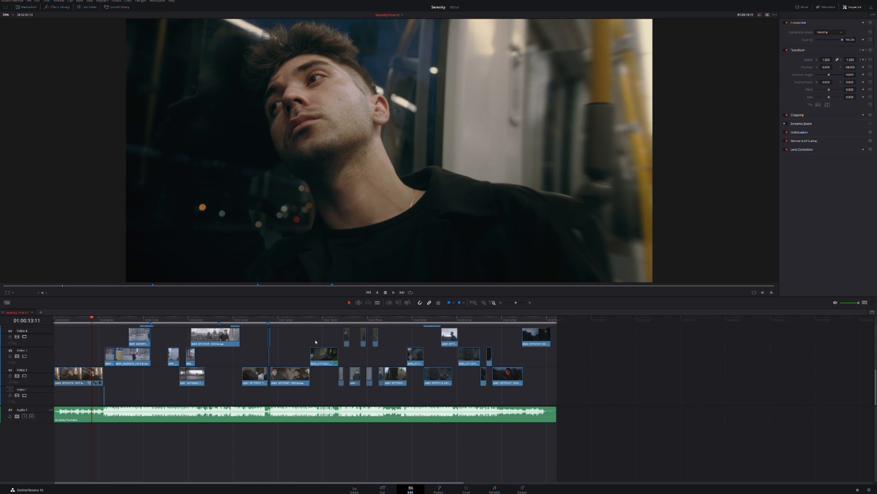
# Open the train clip's color grade, replace the scopes with the keyframe display, and disable all grading nodes
pyautogui.click(465, 487)
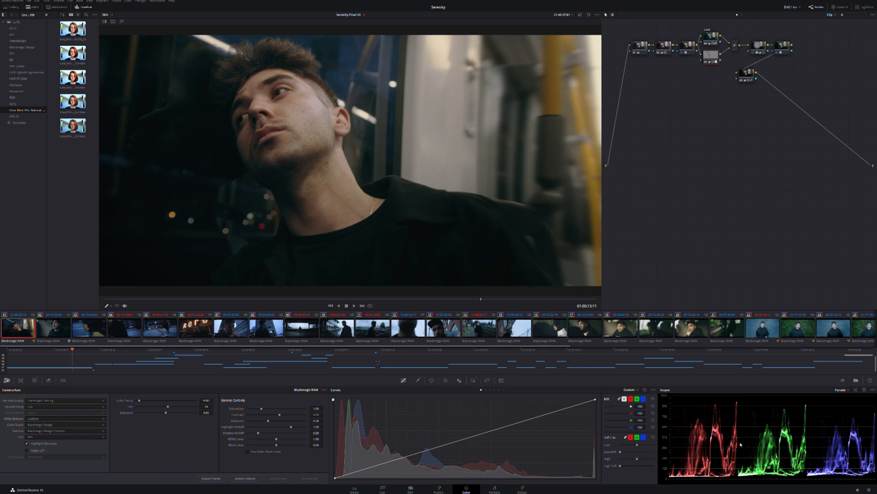
pyautogui.click(865, 390)
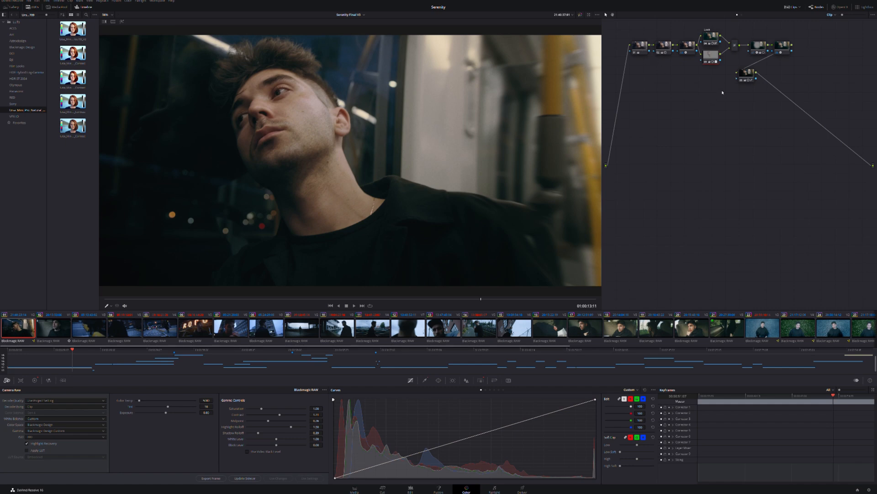
pyautogui.click(712, 35)
pyautogui.hotkey('ctrl', 'd')
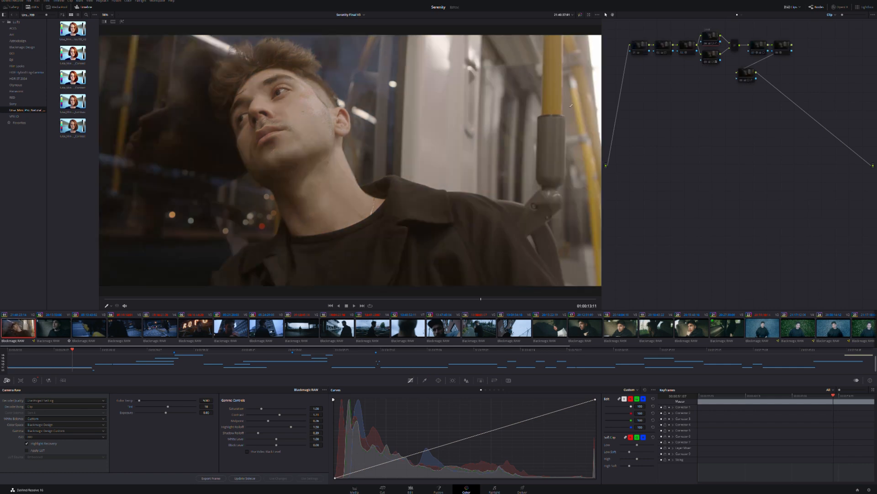
# Re-enable the first two grading nodes, switching the second one off and on to compare its effect
pyautogui.click(642, 46)
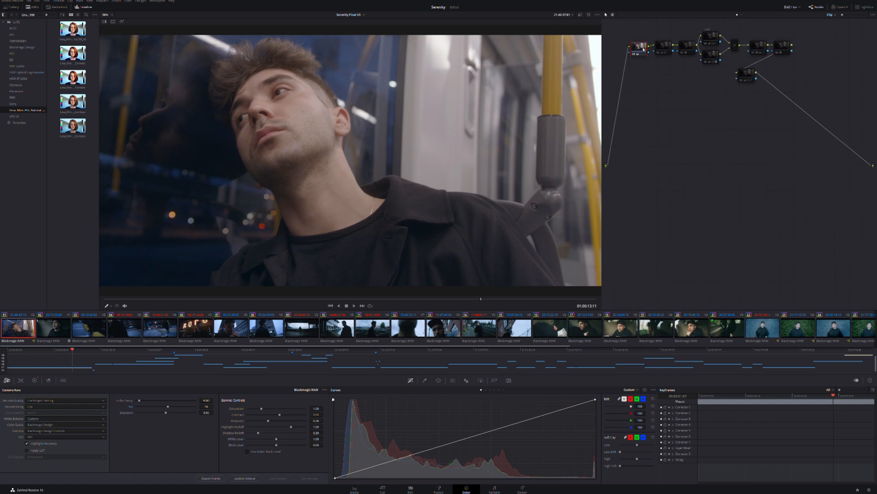
pyautogui.hotkey('ctrl', 'd')
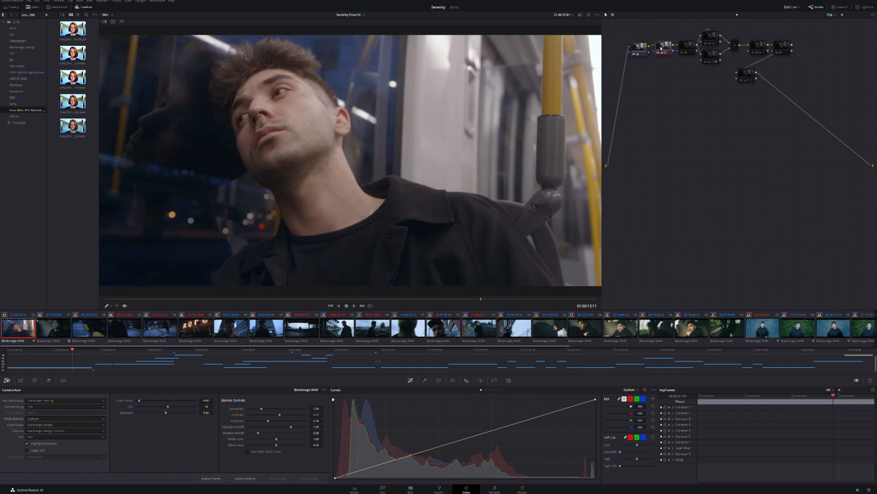
pyautogui.hotkey('ctrl', 'd')
pyautogui.hotkey('ctrl', 'd')
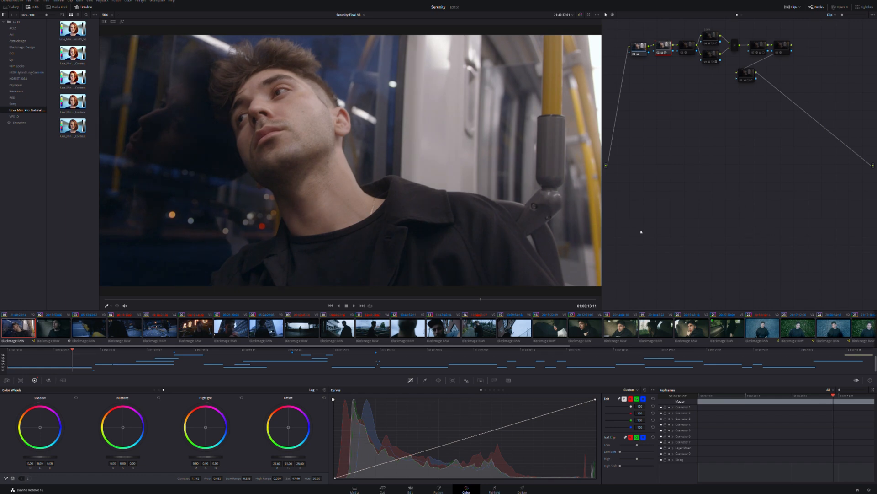
# Enable the third grading node, switching it on and off repeatedly to compare its effect on the shot
pyautogui.click(689, 48)
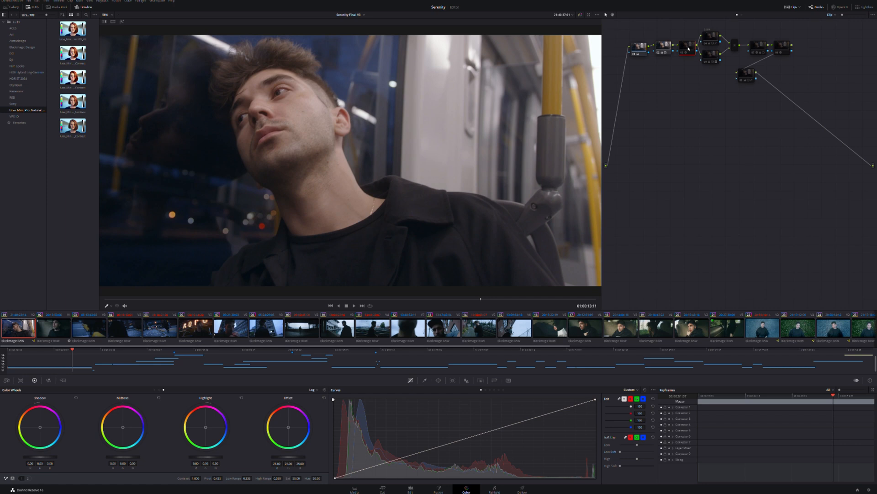
pyautogui.hotkey('ctrl', 'd')
pyautogui.hotkey('ctrl', 'd')
pyautogui.hotkey('ctrl', 'd')
pyautogui.hotkey('ctrl', 'd')
pyautogui.hotkey('ctrl', 'd')
pyautogui.hotkey('ctrl', 'd')
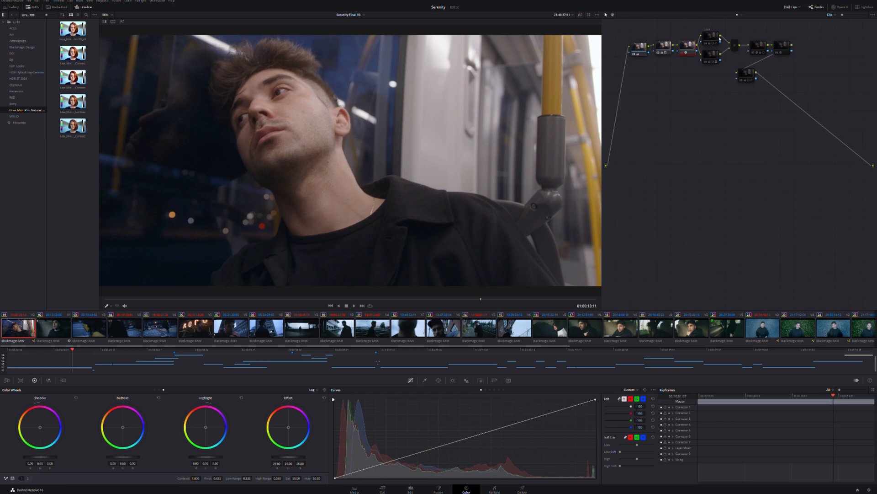
# Enable the two layered nodes before the mixer and briefly highlight the lower node's skin selection to check it
pyautogui.click(714, 40)
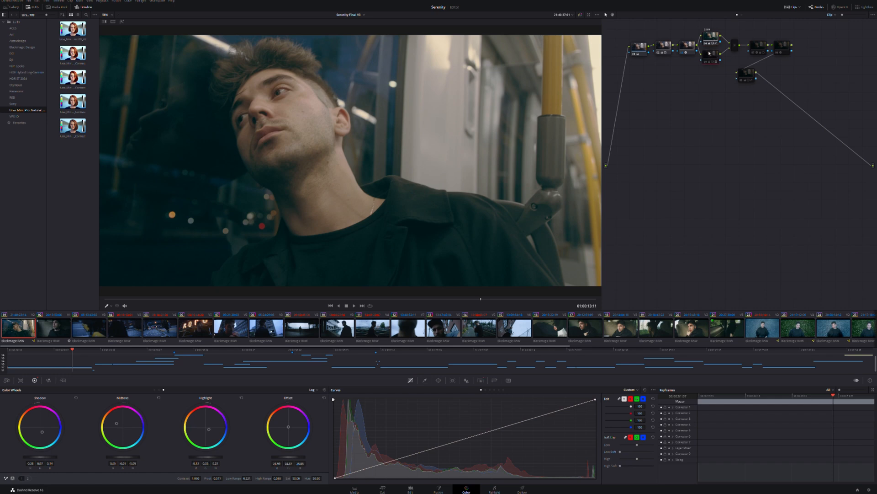
pyautogui.hotkey('ctrl', 'd')
pyautogui.hotkey('shift', 'h')
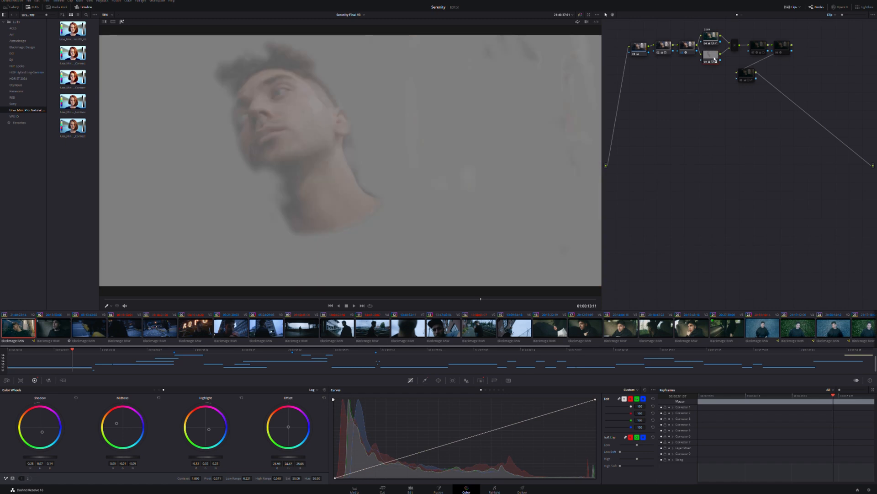
pyautogui.hotkey('shift', 'h')
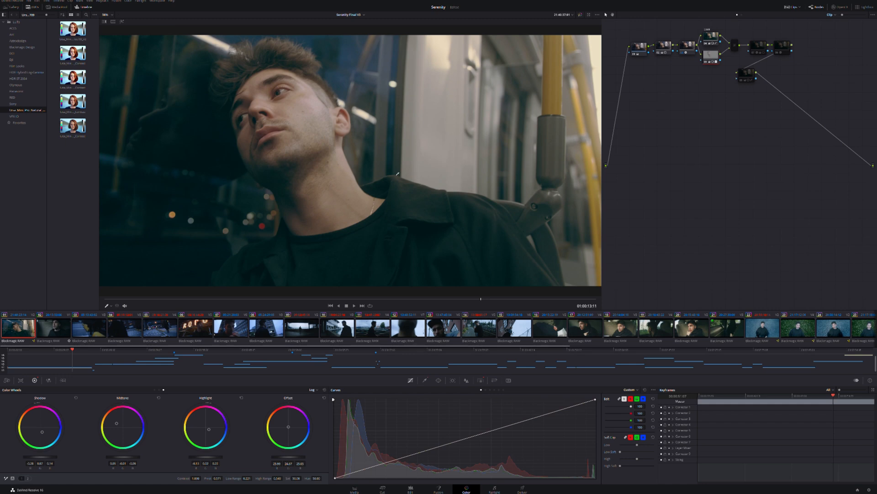
# Enable the blur node right after the layer mixer and move the node behind it slightly farther away
pyautogui.click(756, 43)
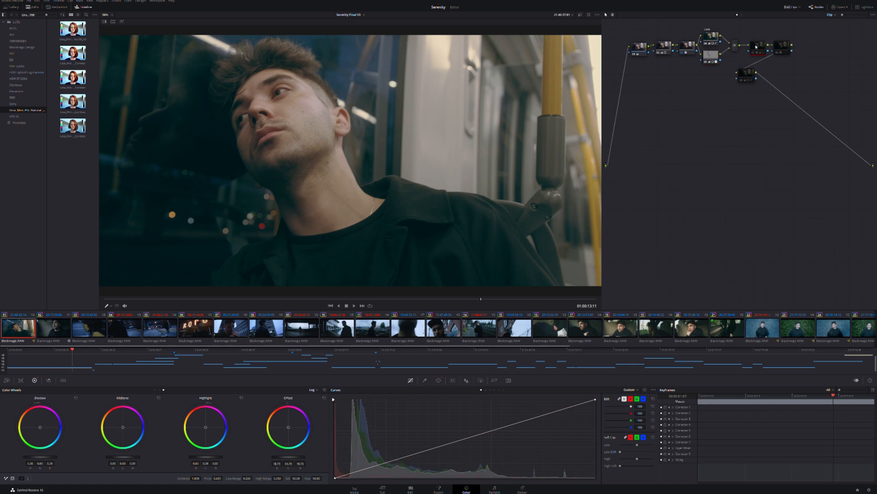
pyautogui.moveTo(786, 49); pyautogui.dragTo(796, 53)
pyautogui.hotkey('ctrl', 'd')
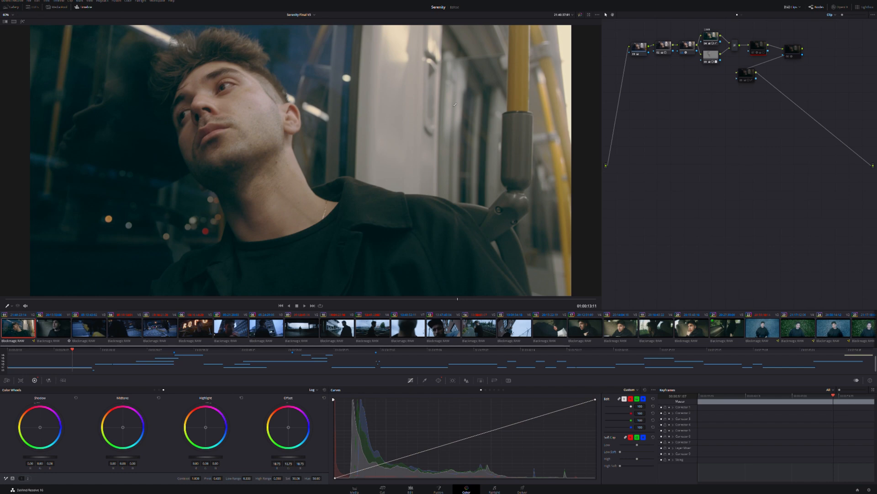
pyautogui.hotkey('ctrl', 'd')
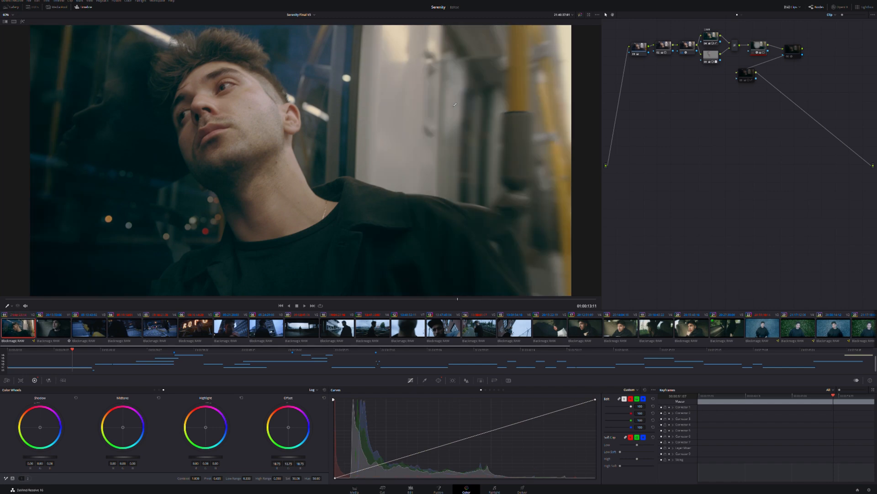
# Enable the last two grading nodes, switching the final one off and on to compare the finished look
pyautogui.click(792, 50)
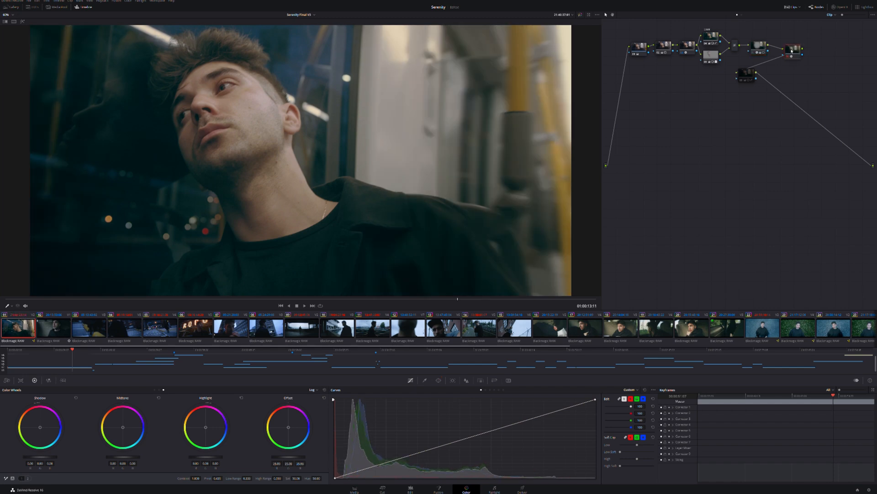
pyautogui.hotkey('ctrl', 'd')
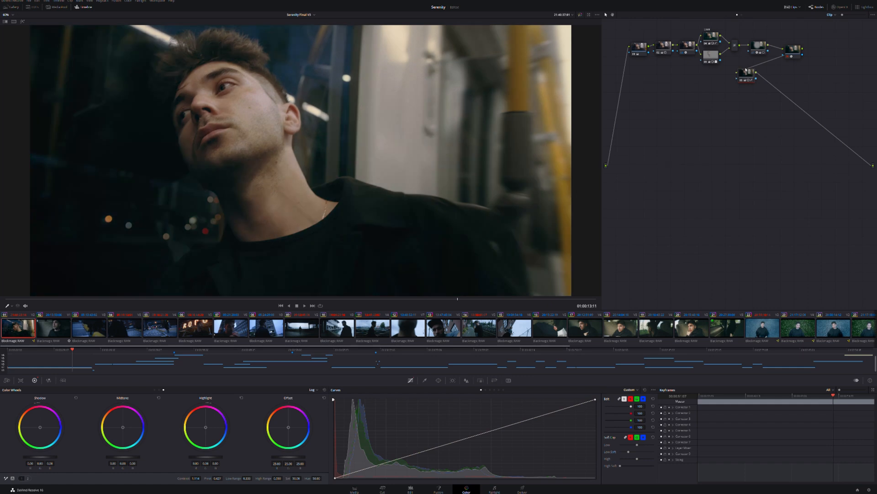
pyautogui.hotkey('ctrl', 'd')
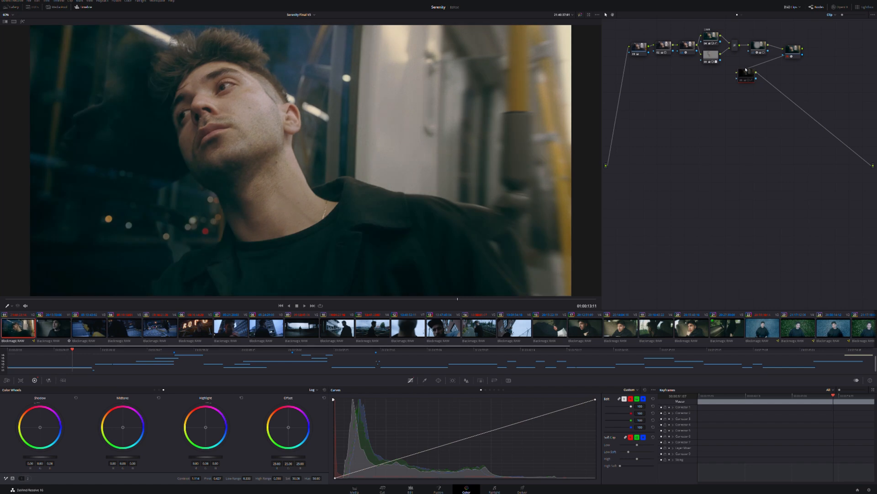
pyautogui.hotkey('ctrl', 'd')
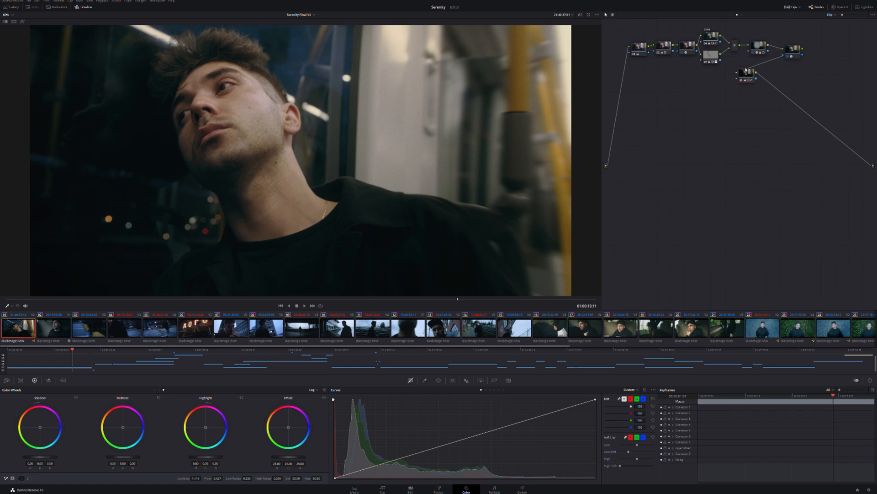
# Check the node trees of the next clips, then return to the edit timeline and play the running sequence from 01:00:18:02
pyautogui.click(58, 332)
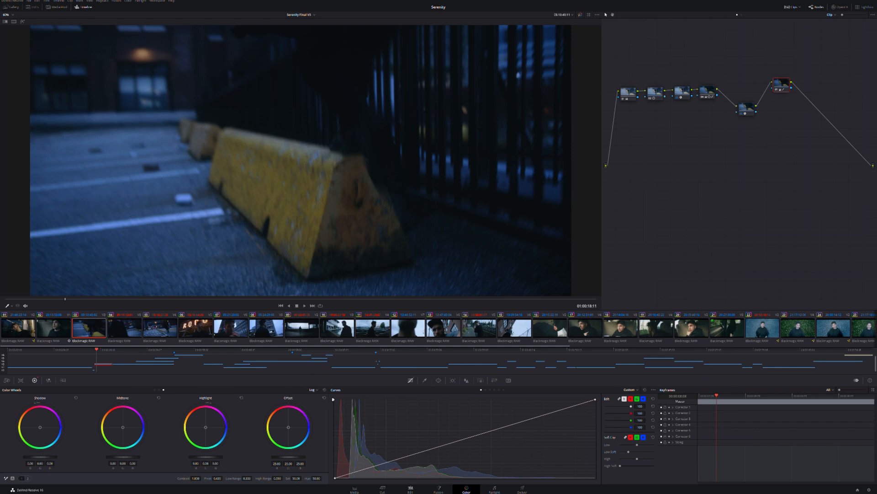
pyautogui.click(410, 488)
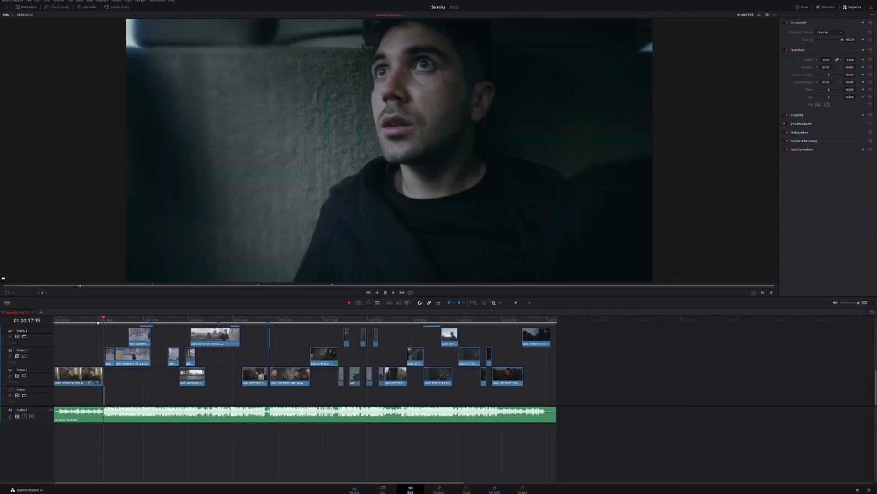
pyautogui.moveTo(104, 319); pyautogui.dragTo(106, 319)
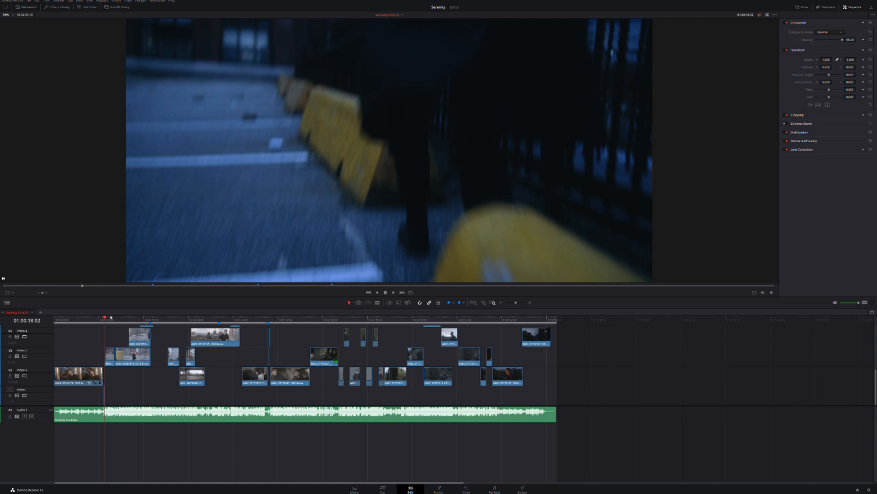
pyautogui.press('space')
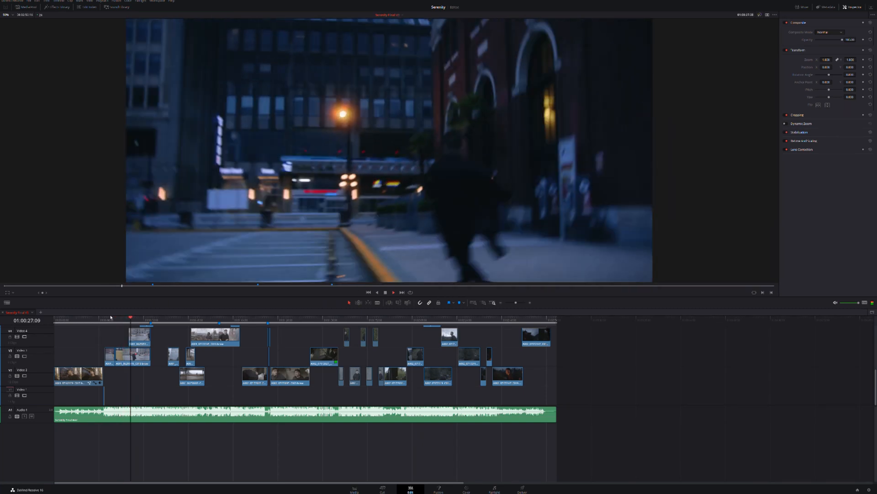
pyautogui.press('space')
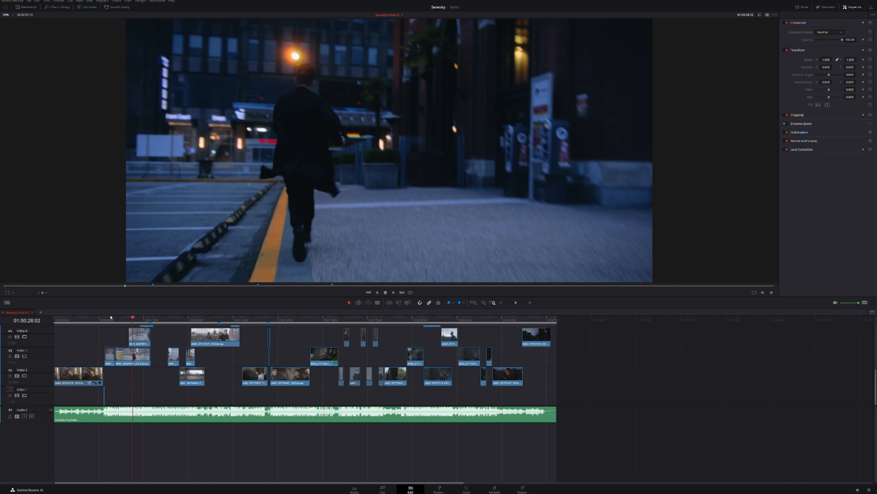
# Play the edited sequence from the first running shots through to the cigarette close-up
pyautogui.click(106, 317)
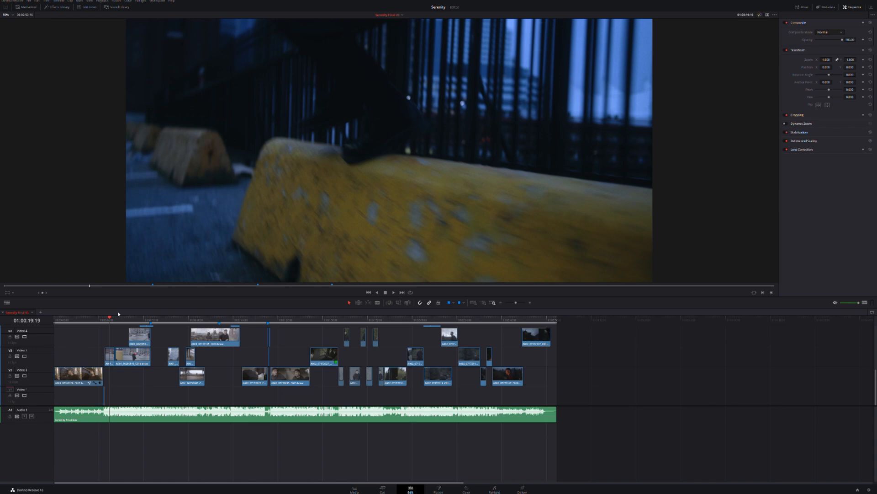
pyautogui.press('space')
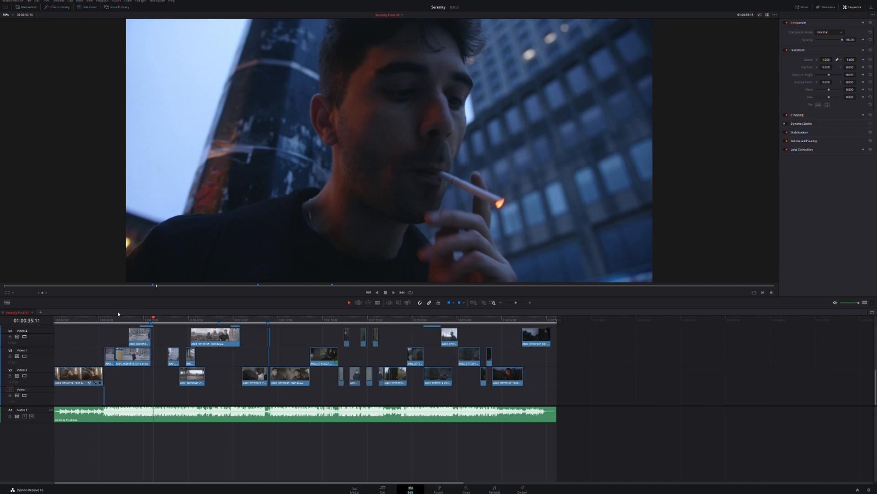
pyautogui.press('space')
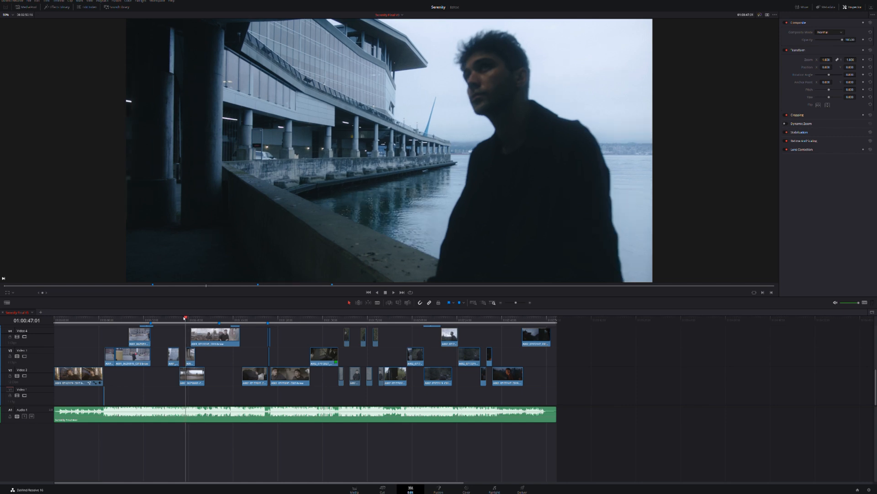
# Scrub back through the running and neon-sign shots and park the playhead on the cigarette close-up at 01:00:34:20
pyautogui.moveTo(185, 319); pyautogui.dragTo(121, 318)
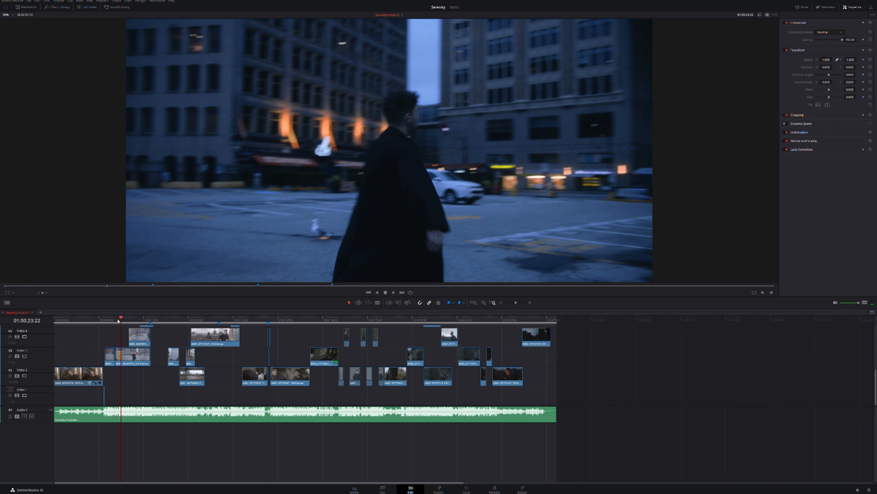
pyautogui.click(128, 319)
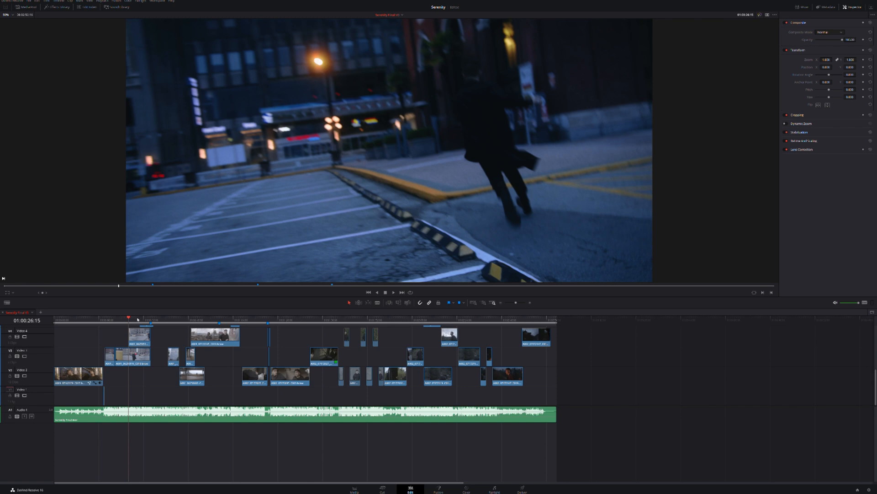
pyautogui.click(139, 319)
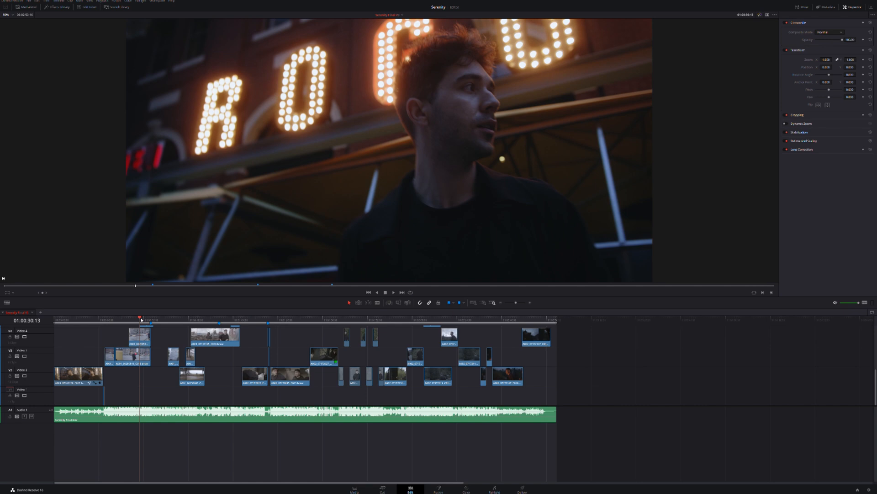
pyautogui.click(148, 323)
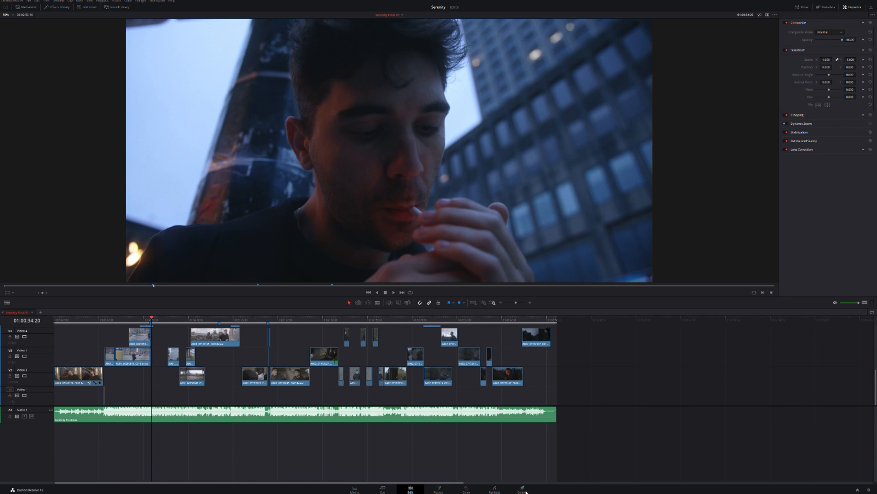
# Open the cigarette close-up for color grading, enable its first node and bring up the node's primaries wheels
pyautogui.click(464, 488)
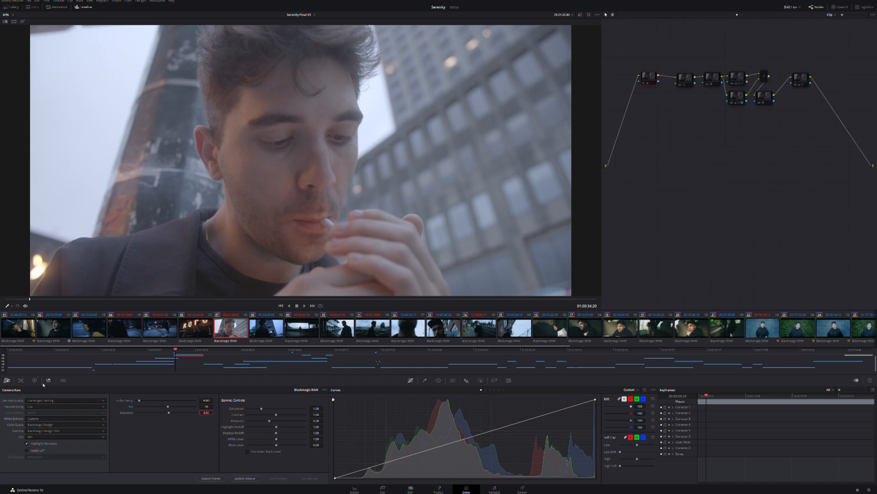
pyautogui.click(35, 380)
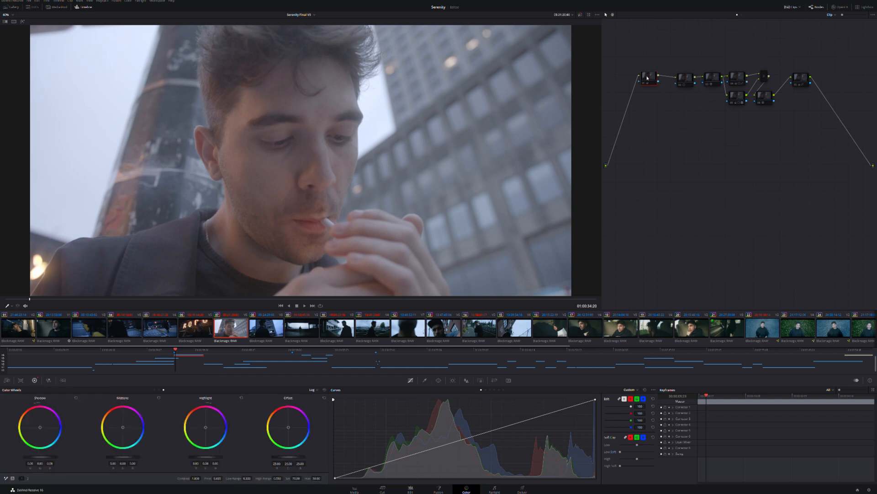
pyautogui.hotkey('ctrl', 'd')
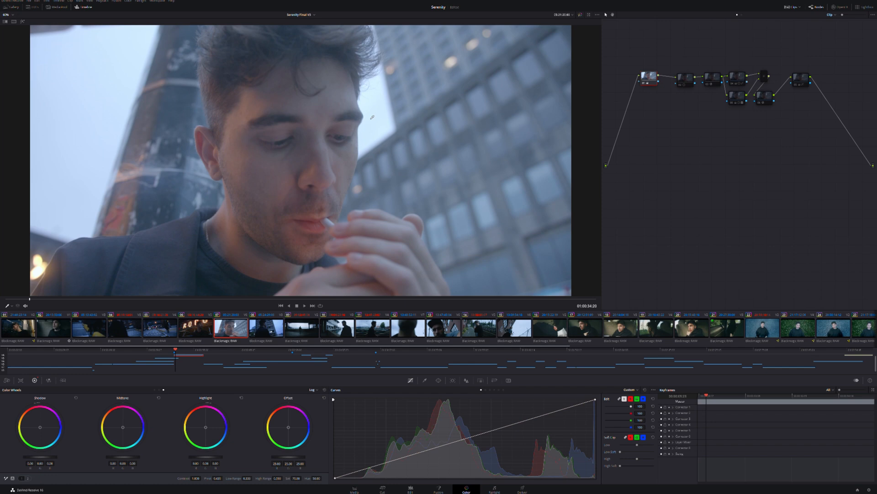
pyautogui.click(155, 390)
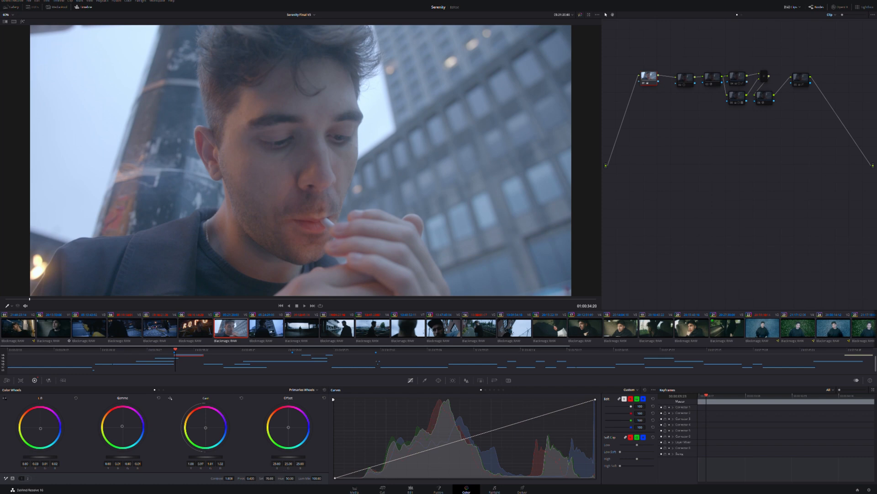
pyautogui.click(30, 478)
# Enable the cigarette close-up's second and third nodes, switching the third off and on to compare its effect
pyautogui.click(682, 77)
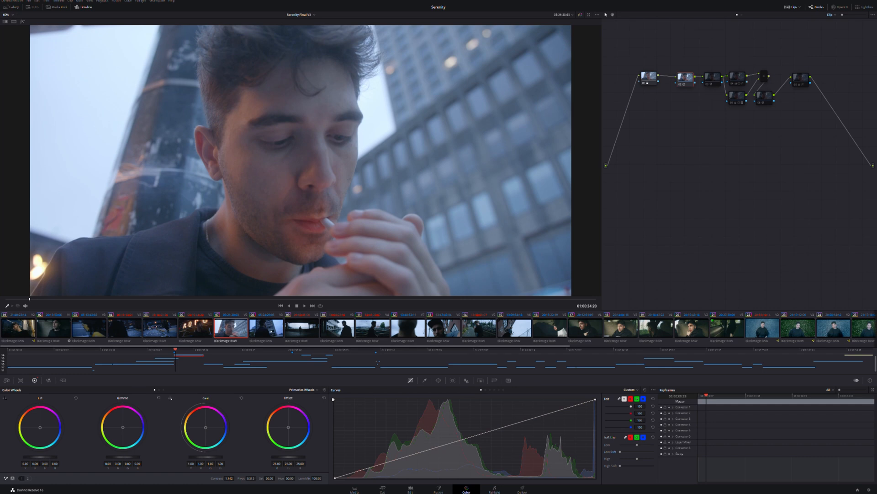
pyautogui.click(713, 77)
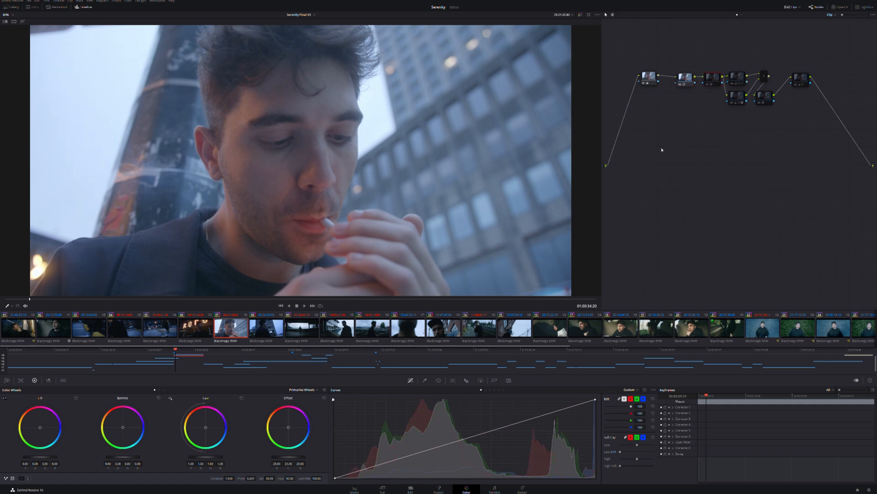
pyautogui.hotkey('ctrl', 'd')
pyautogui.hotkey('ctrl', 'd')
pyautogui.hotkey('ctrl', 'd')
pyautogui.hotkey('ctrl', 'd')
pyautogui.hotkey('ctrl', 'd')
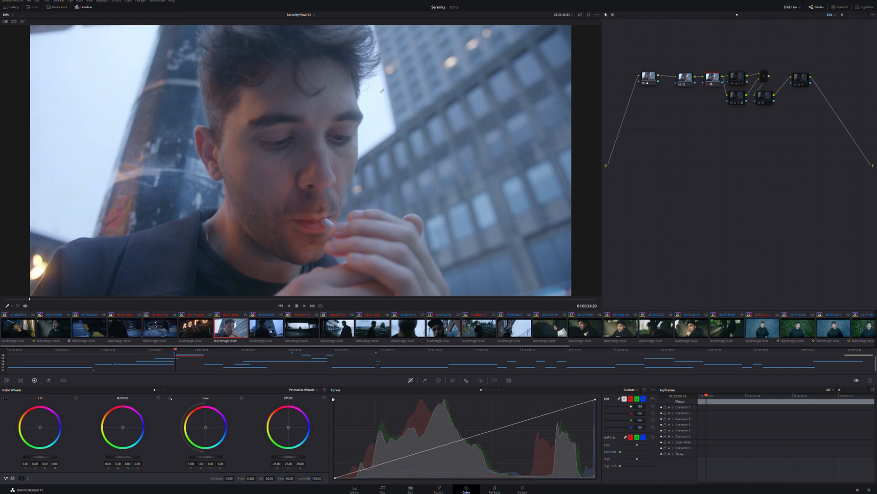
# Examine the third node's Glow effect settings while switching the node off and on, and close the settings
pyautogui.click(836, 7)
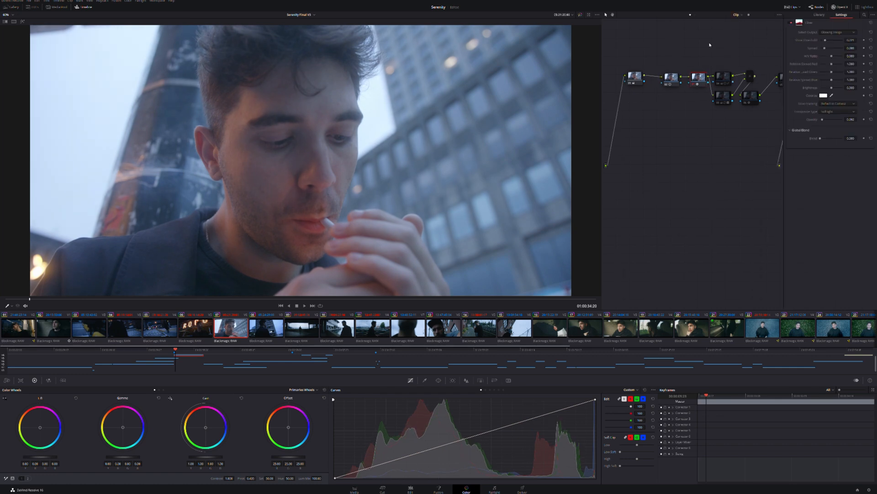
pyautogui.hotkey('ctrl', 'd')
pyautogui.hotkey('ctrl', 'd')
pyautogui.hotkey('ctrl', 'd')
pyautogui.hotkey('ctrl', 'd')
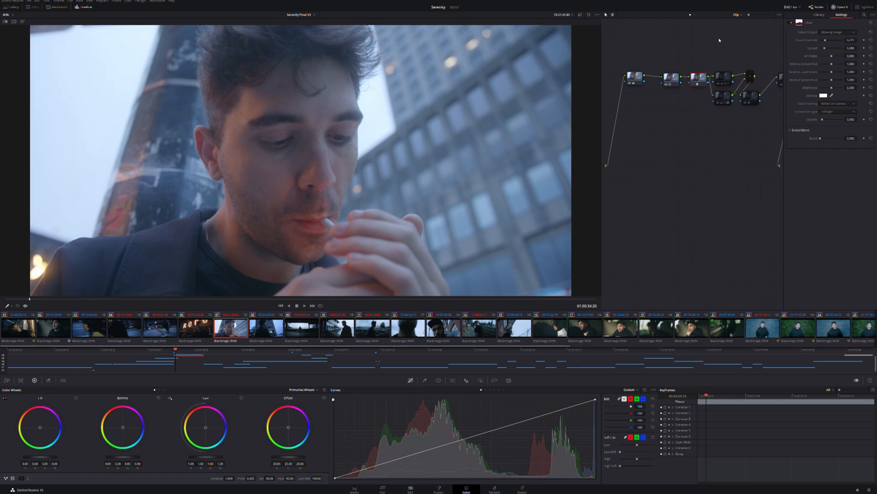
pyautogui.click(840, 7)
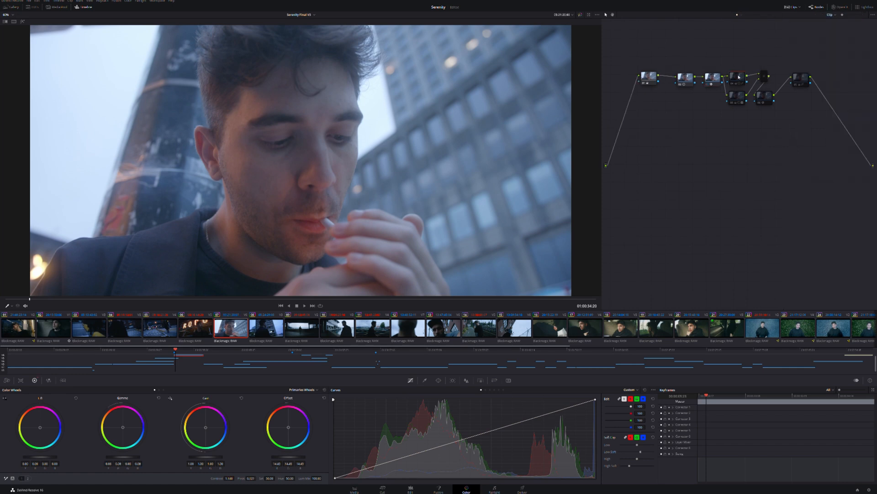
# Enable the two layered nodes and the two after the mixer, briefly highlighting the lower layered node's selection to check it
pyautogui.hotkey('ctrl', 'd')
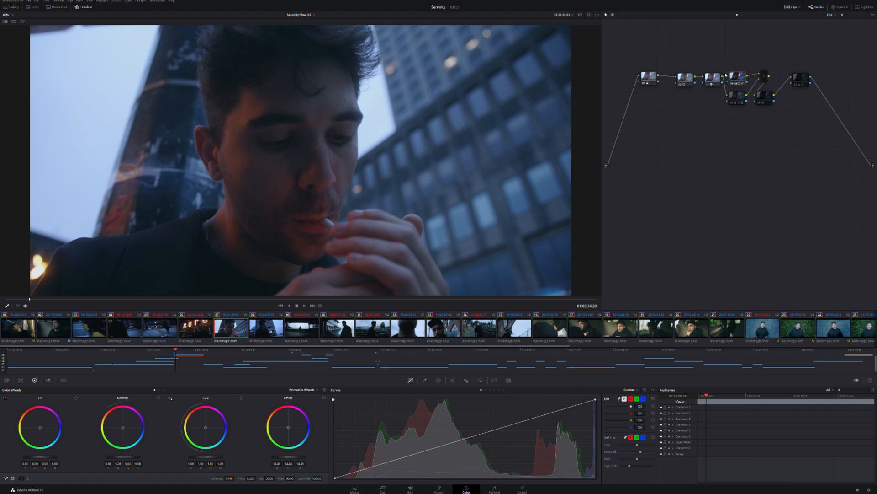
pyautogui.click(744, 98)
pyautogui.hotkey('ctrl', 'd')
pyautogui.hotkey('ctrl', 'd')
pyautogui.hotkey('ctrl', 'd')
pyautogui.hotkey('shift', 'h')
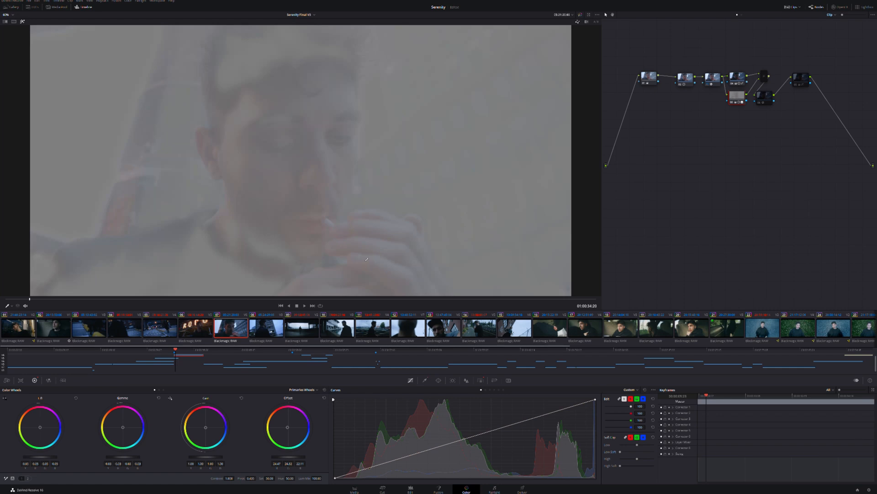
pyautogui.hotkey('shift', 'h')
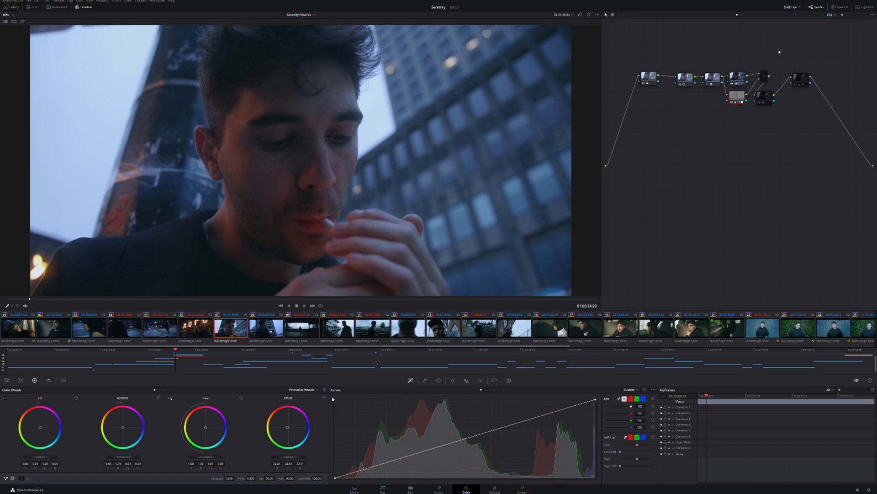
pyautogui.click(765, 96)
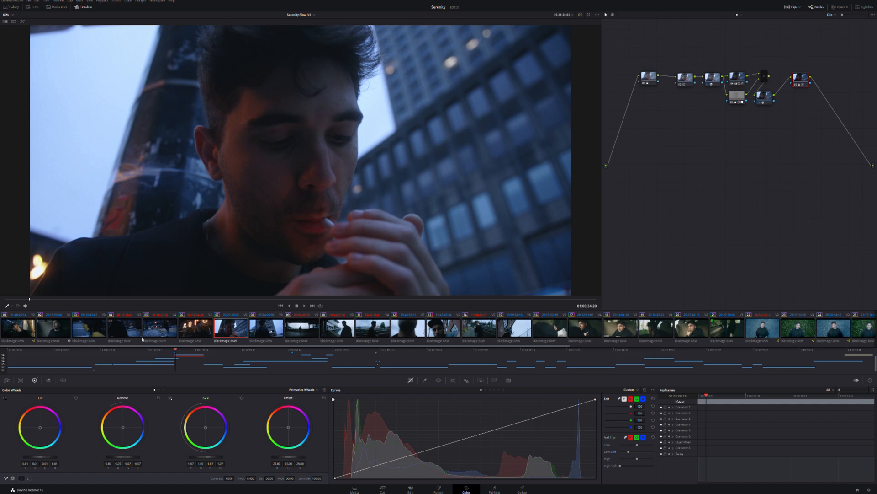
# Play from the skyscraper clip into the covered-pier clip, checking their node trees, and move on to the waterfront close-up at 01:00:47:01
pyautogui.click(259, 331)
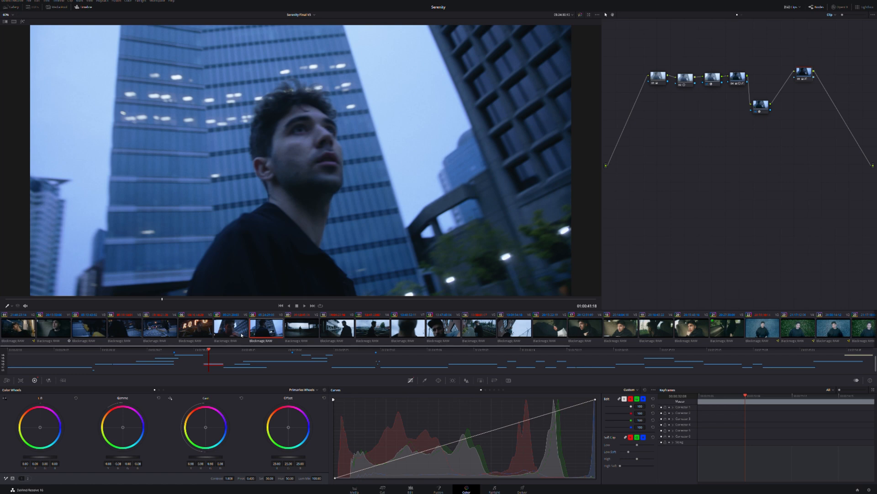
pyautogui.press('space')
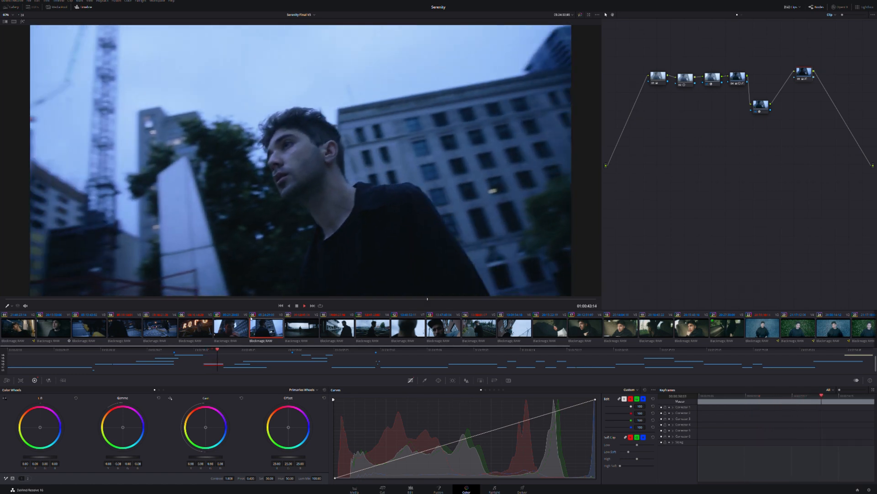
pyautogui.press('space')
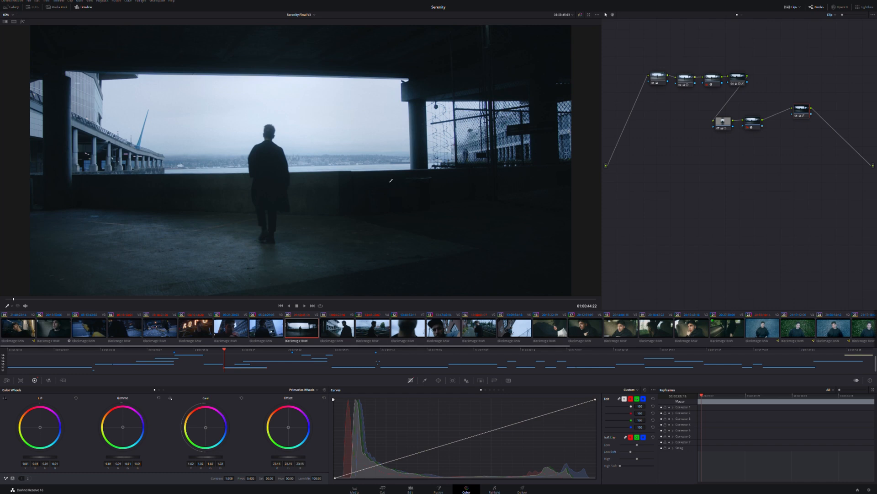
pyautogui.press('space')
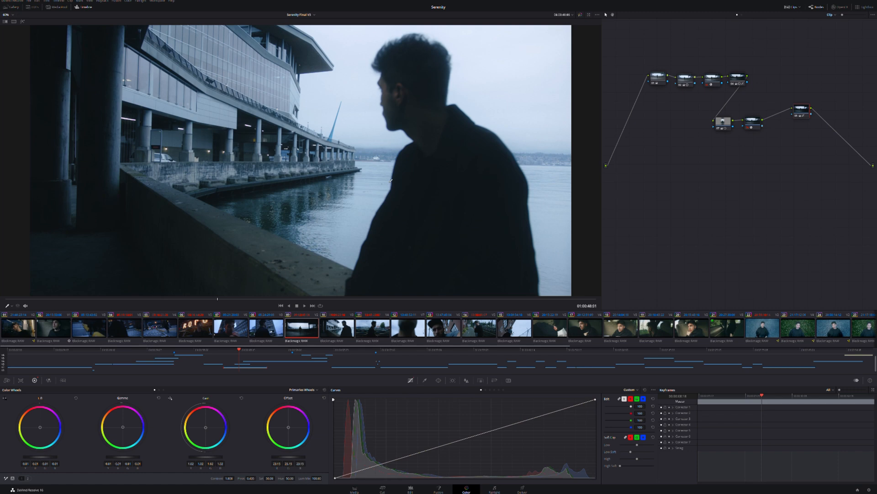
pyautogui.moveTo(391, 180); pyautogui.dragTo(262, 188)
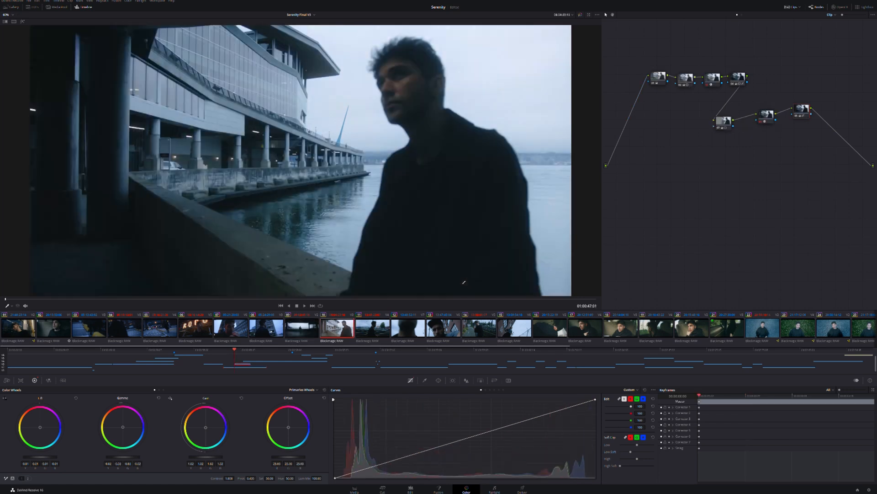
# Switch off all nodes of the waterfront close-up and re-enable the first four in sequence
pyautogui.press('Down')
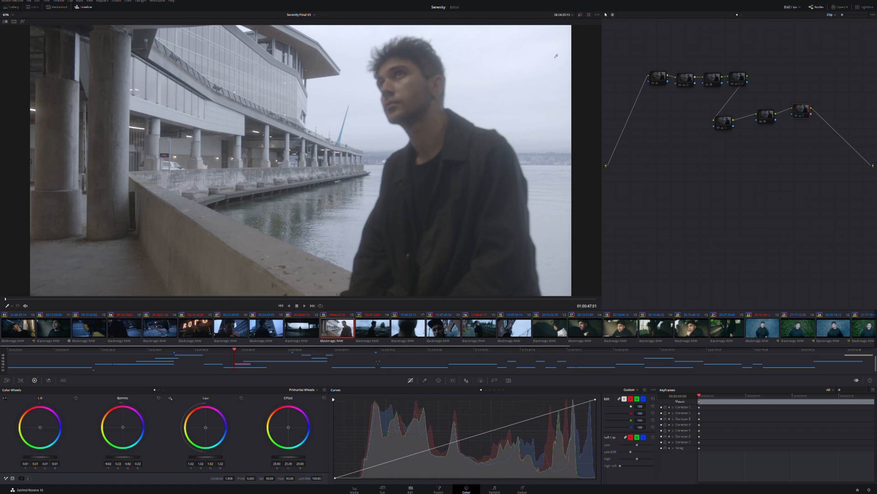
pyautogui.click(658, 78)
pyautogui.hotkey('ctrl', 'd')
pyautogui.hotkey('ctrl', 'd')
pyautogui.hotkey('ctrl', 'd')
pyautogui.click(680, 84)
pyautogui.click(707, 84)
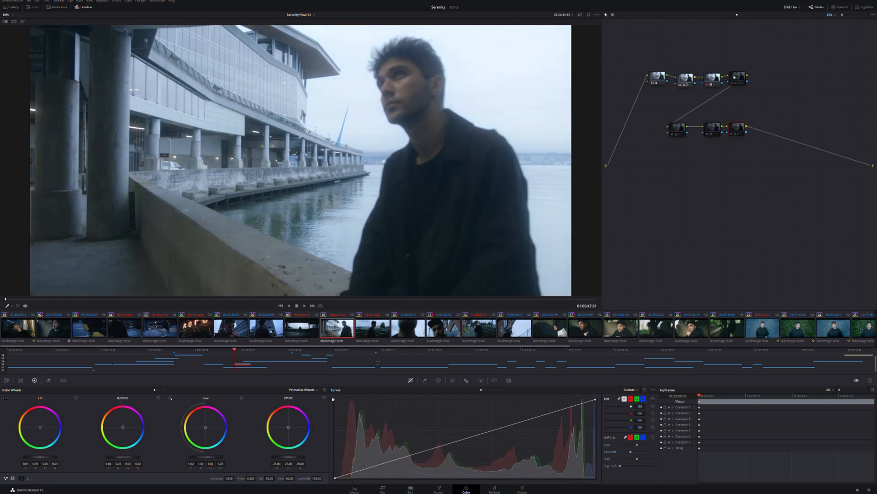
pyautogui.click(738, 78)
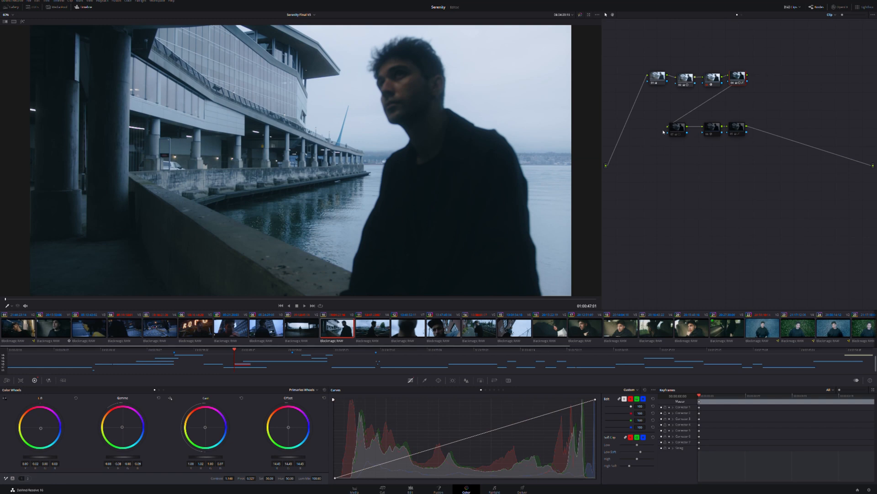
# Enable the last three nodes of the waterfront close-up, switching the fifth node off and on to compare
pyautogui.click(677, 127)
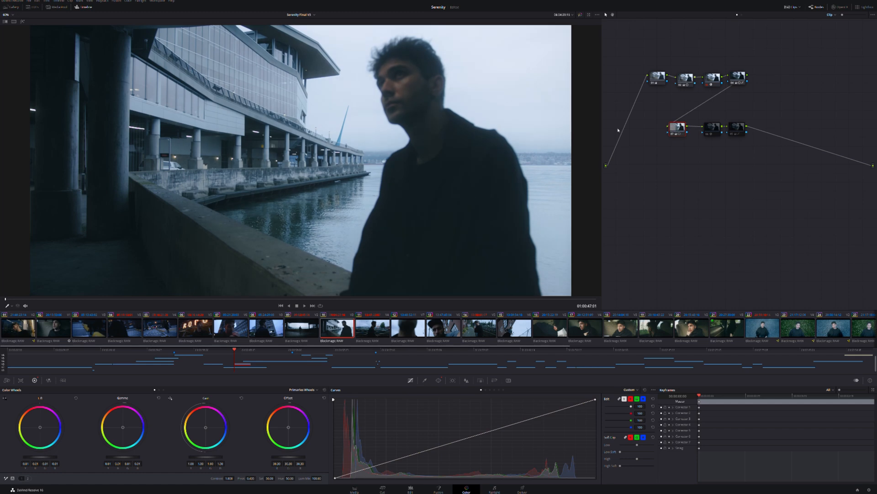
pyautogui.hotkey('ctrl', 'd')
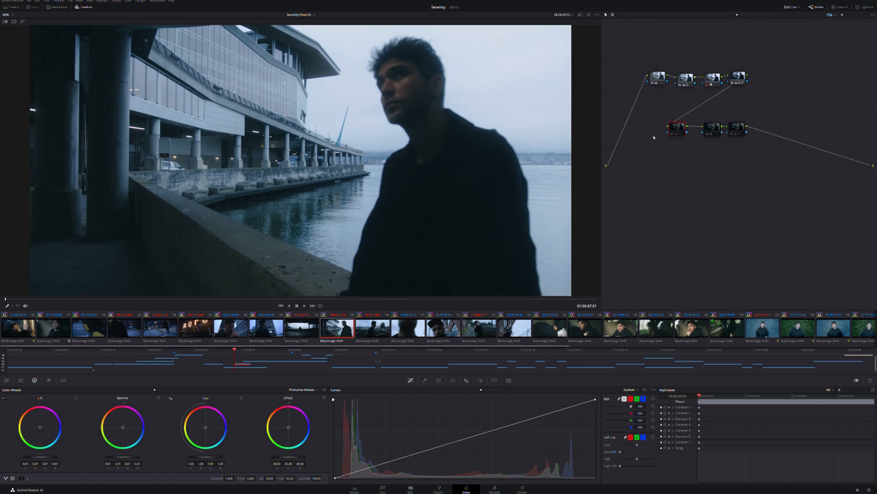
pyautogui.hotkey('ctrl', 'd')
pyautogui.click(712, 128)
pyautogui.hotkey('ctrl', 'd')
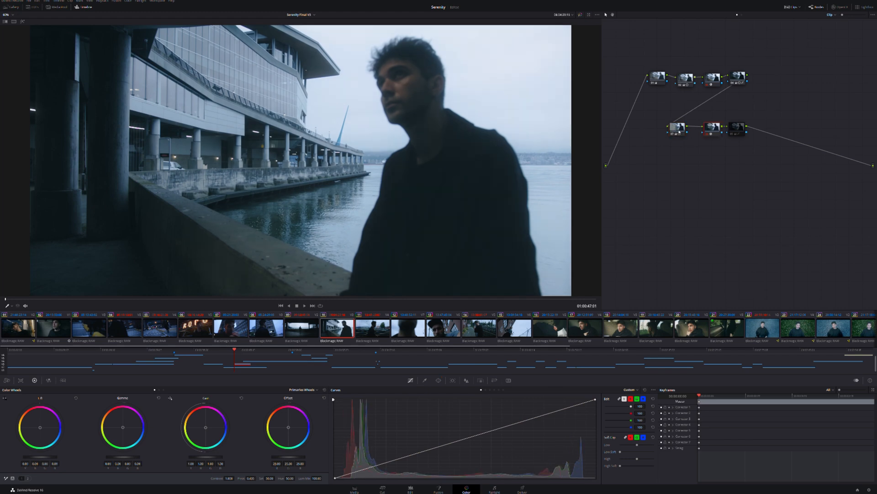
pyautogui.click(741, 129)
pyautogui.hotkey('ctrl', 'd')
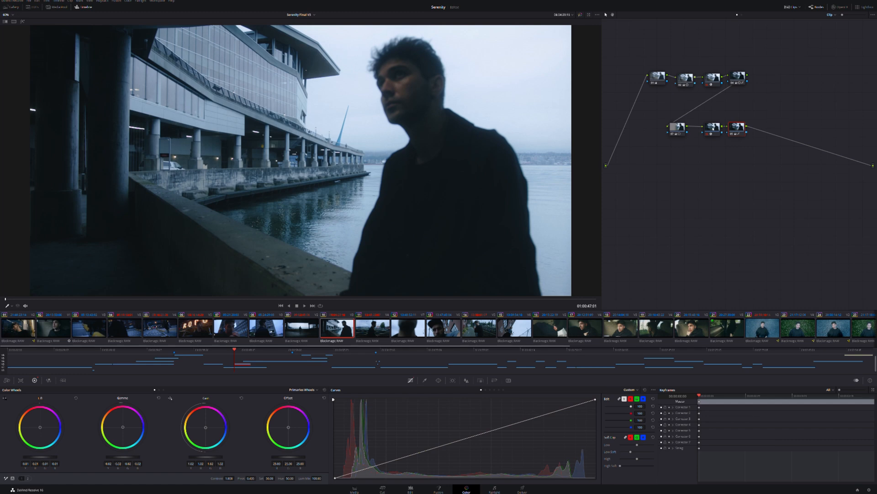
# Look through the node trees of the following clips and select the close-up of the man in the cap
pyautogui.click(367, 329)
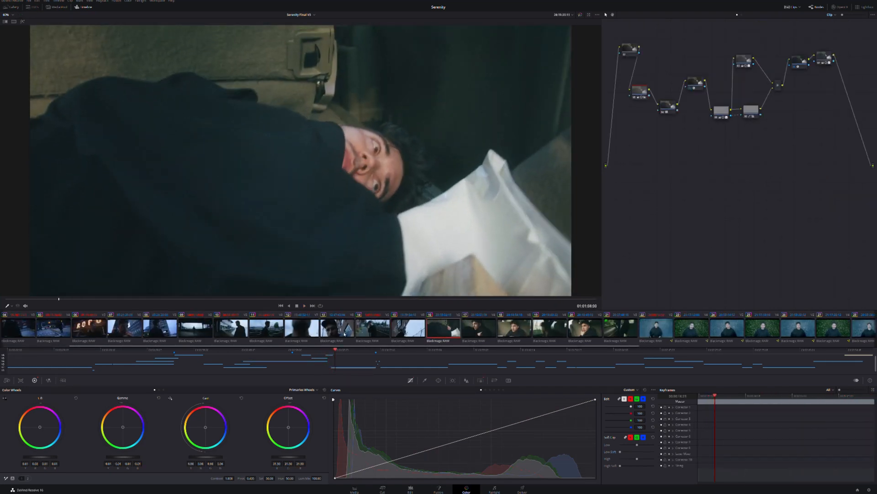
pyautogui.click(412, 331)
pyautogui.click(339, 330)
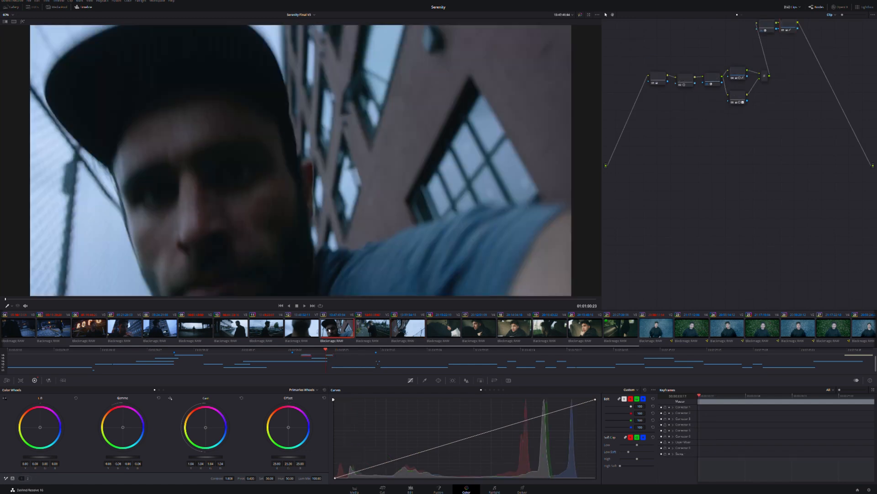
# Go to the fence clip with the two men around 01:00:52 and step backward through its frames
pyautogui.click(280, 329)
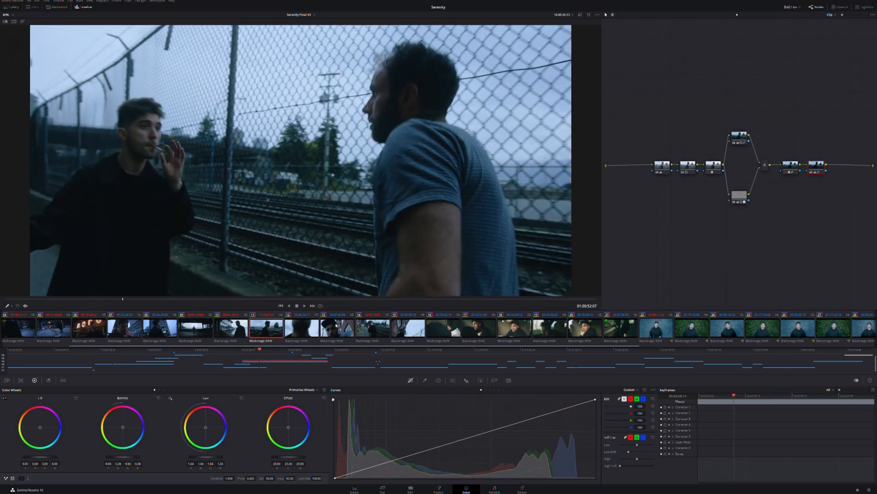
pyautogui.press('Left')
pyautogui.press('Left')
pyautogui.press('Left')
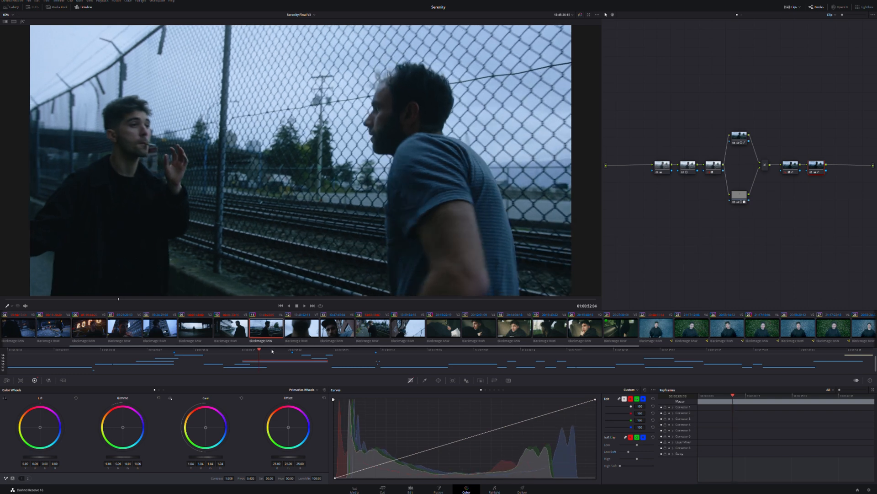
pyautogui.press('Left')
pyautogui.press('Left')
pyautogui.press('Left')
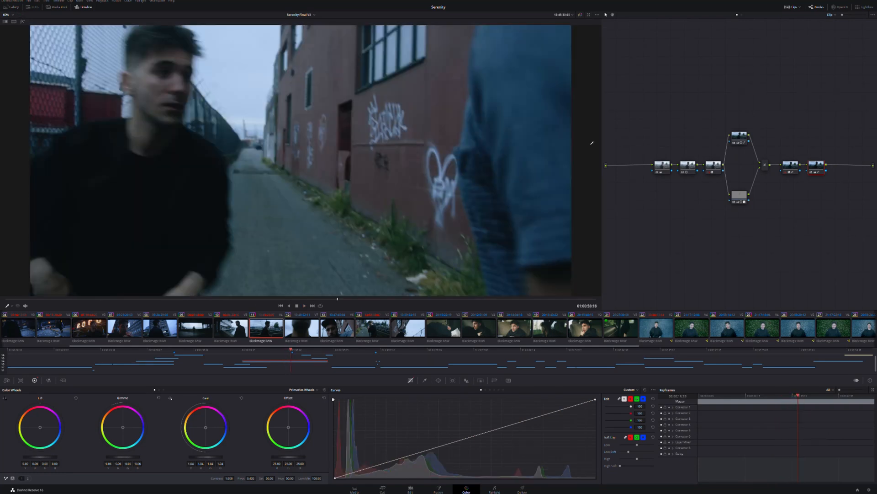
# Play from the fence clip through the alley whip pans and close-ups, and park on the jacket shot at 01:01:06:10
pyautogui.click(264, 350)
pyautogui.press('space')
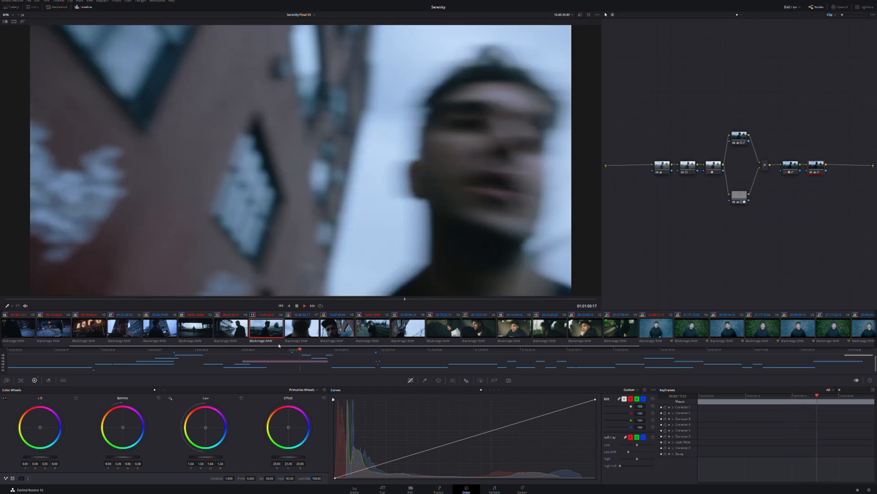
pyautogui.click(297, 350)
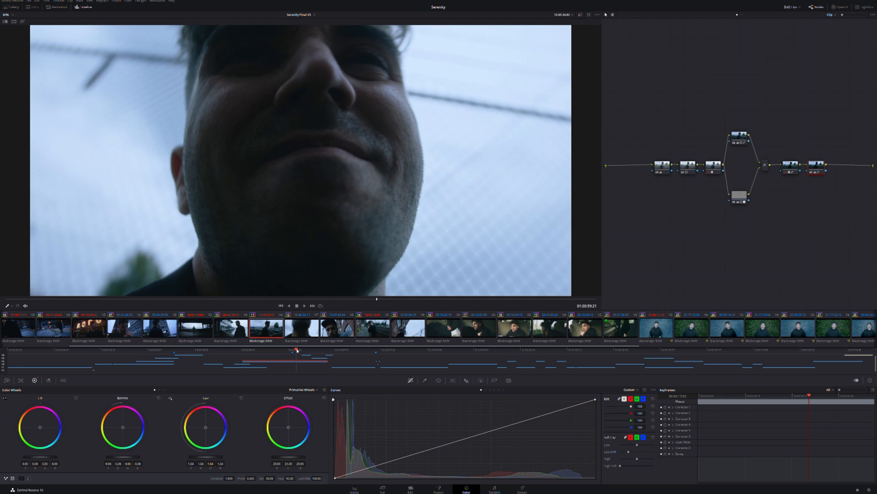
pyautogui.press('space')
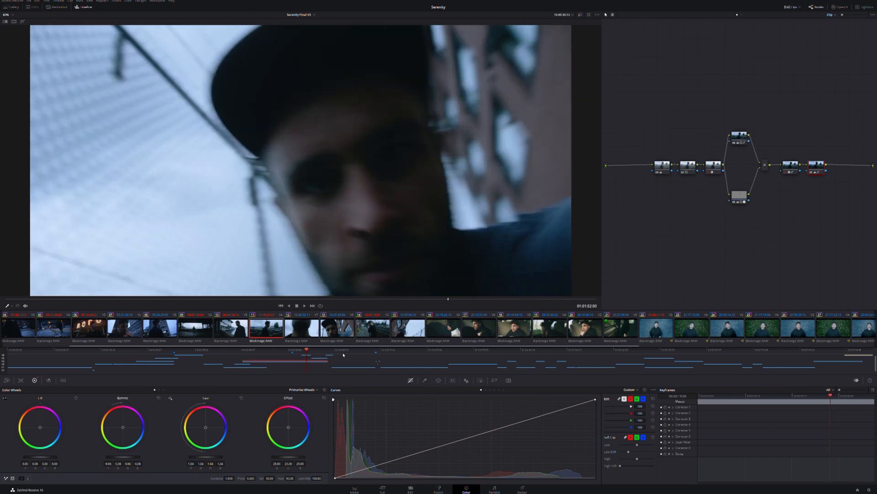
pyautogui.press('space')
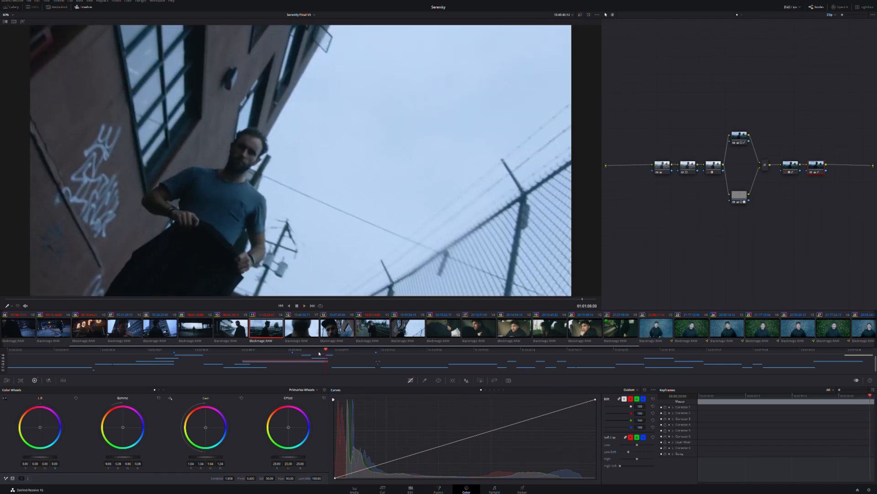
pyautogui.click(319, 353)
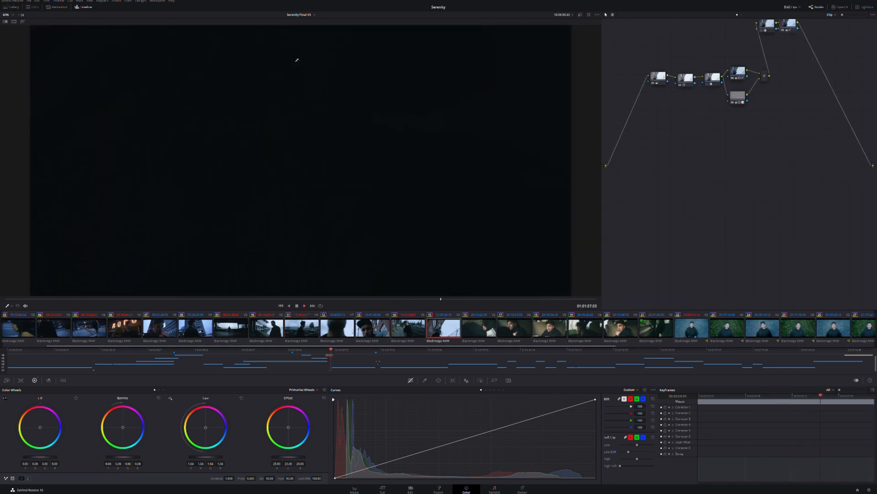
pyautogui.press('space')
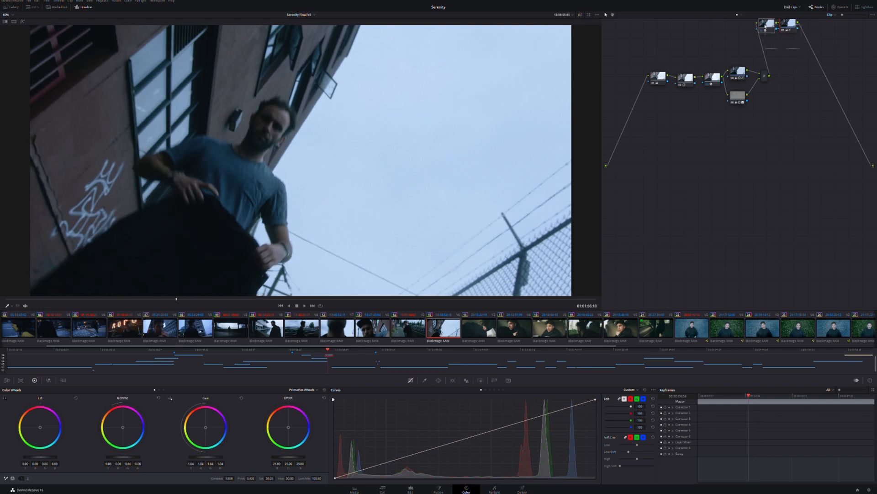
# Bring the last two nodes of the jacket shot in line, switch all nodes off and move the first three nodes upward
pyautogui.moveTo(807, 39); pyautogui.dragTo(792, 77)
pyautogui.click(749, 131)
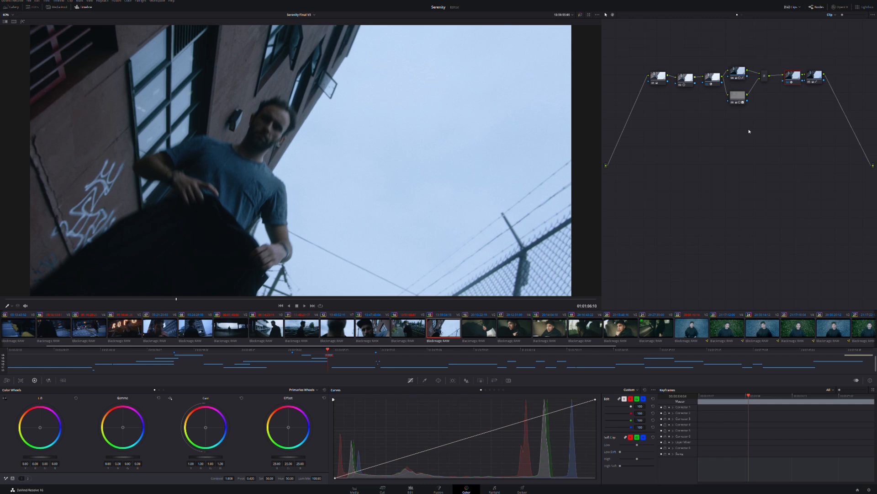
pyautogui.click(658, 77)
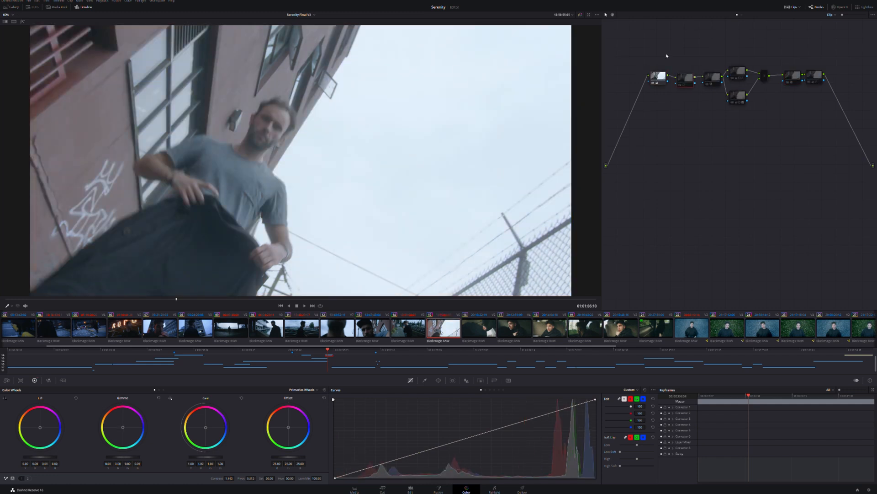
pyautogui.moveTo(685, 81); pyautogui.dragTo(658, 47)
pyautogui.moveTo(712, 78); pyautogui.dragTo(688, 44)
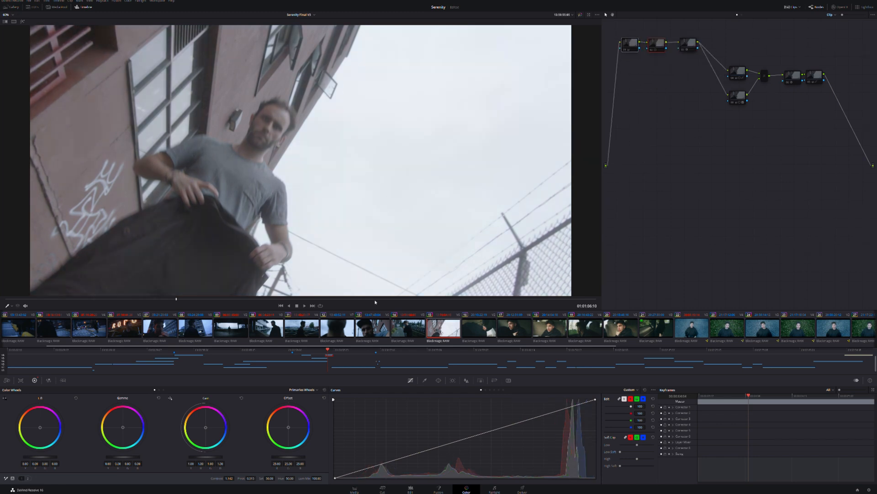
# Enable the first three nodes of the jacket shot and the upper parallel node, moving that node closer to them
pyautogui.click(623, 48)
pyautogui.click(657, 44)
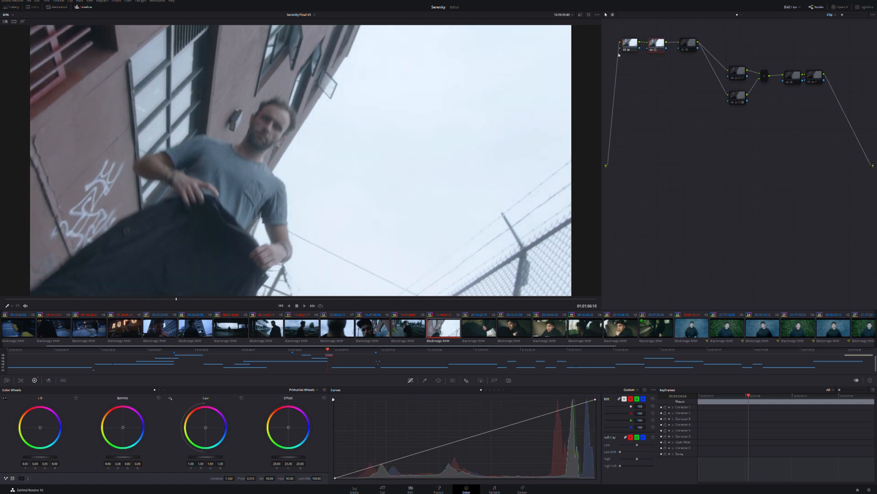
pyautogui.click(688, 44)
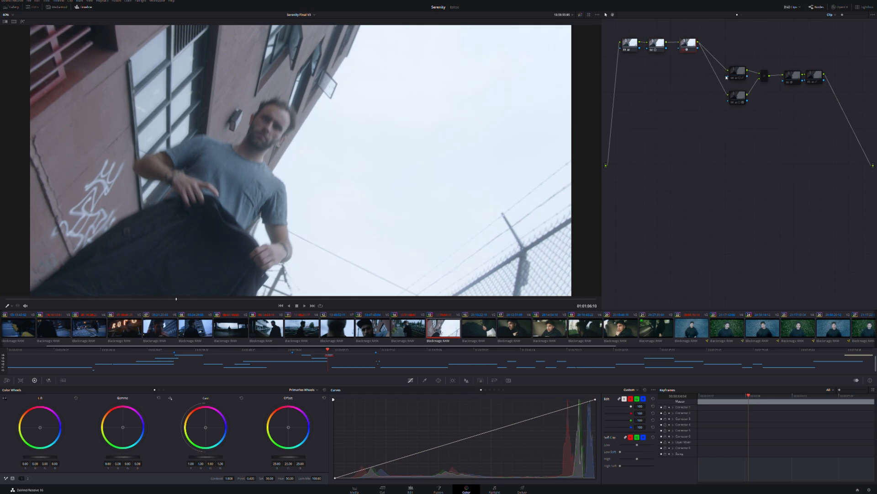
pyautogui.moveTo(737, 73); pyautogui.dragTo(726, 57)
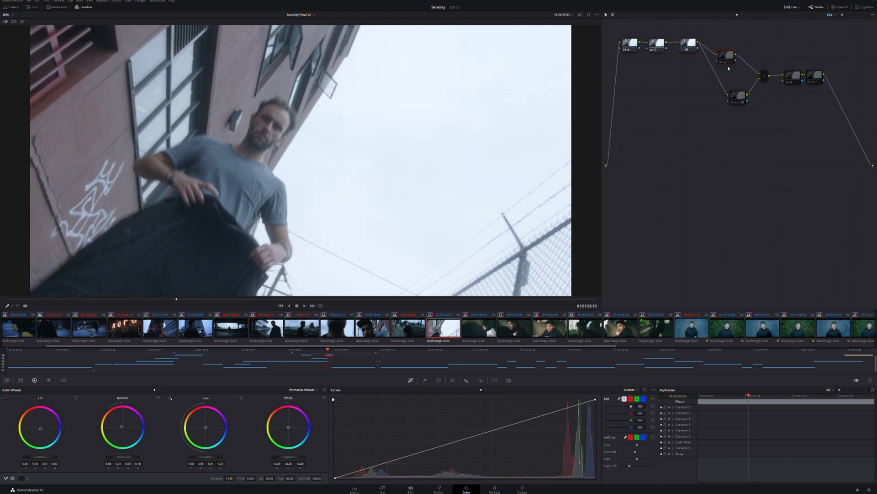
pyautogui.hotkey('ctrl', 'd')
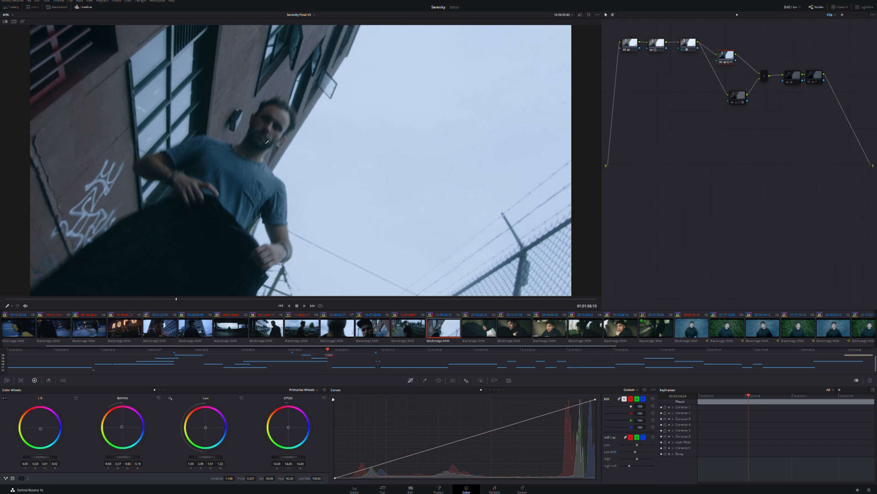
# Place the lower parallel node under the upper one, then enable it and the last two nodes of the jacket shot
pyautogui.click(733, 98)
pyautogui.moveTo(742, 97); pyautogui.dragTo(723, 50)
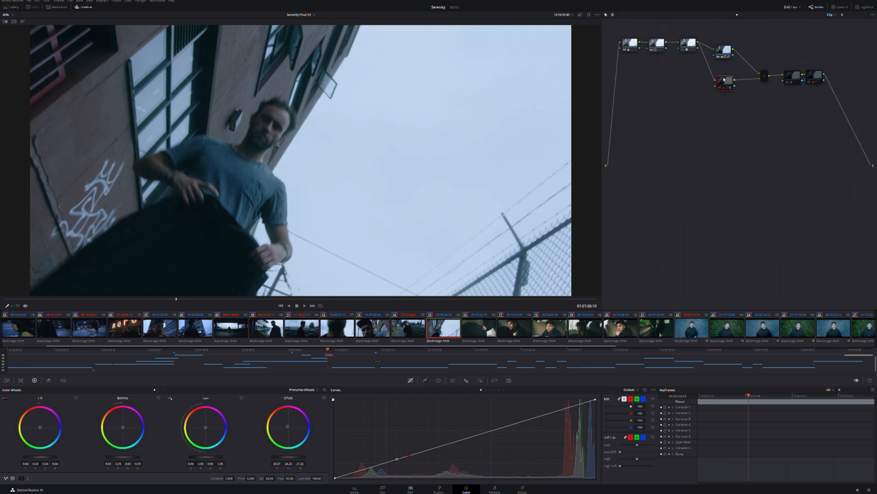
pyautogui.moveTo(723, 79); pyautogui.dragTo(725, 82)
pyautogui.hotkey('ctrl', 'd')
pyautogui.moveTo(793, 76); pyautogui.dragTo(787, 75)
pyautogui.hotkey('ctrl', 'd')
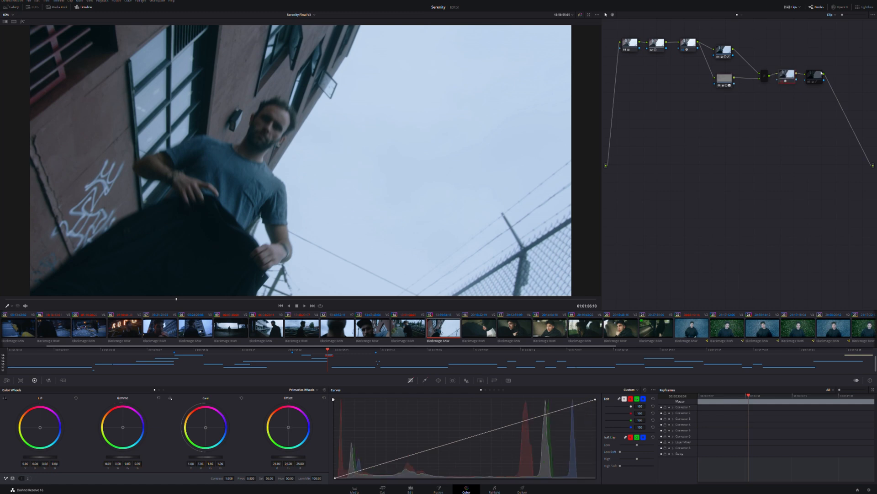
pyautogui.hotkey('ctrl', 'd')
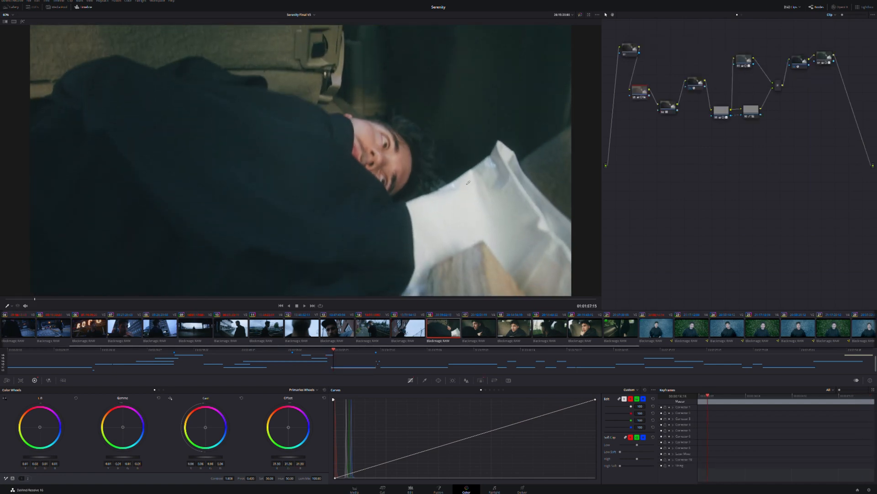
# Return from the van clip to the jacket shot and play the transition on into the van scene
pyautogui.press('Left')
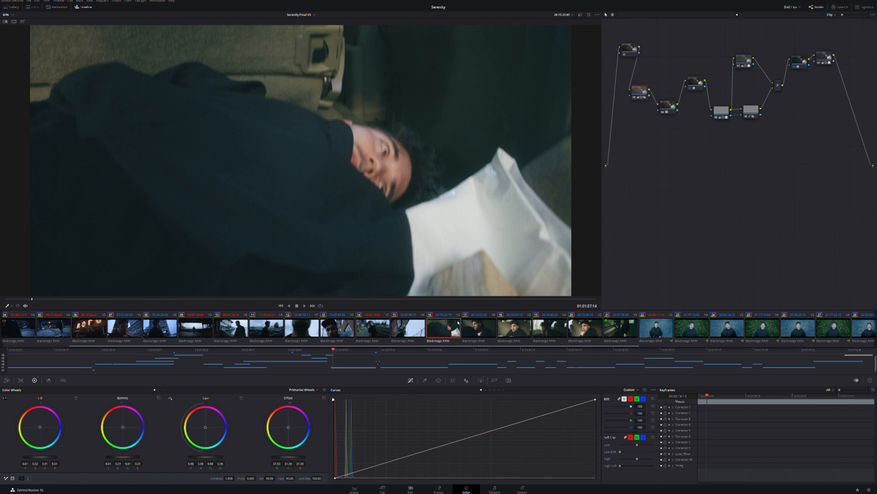
pyautogui.press('Up')
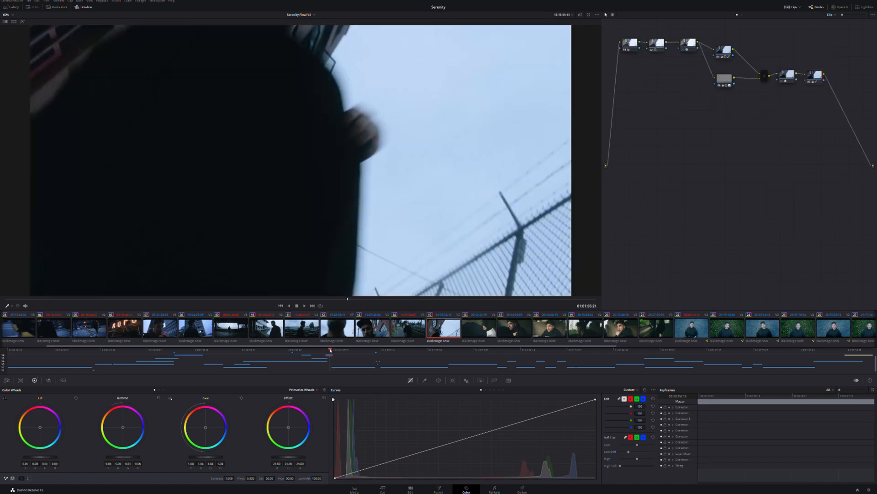
pyautogui.press('space')
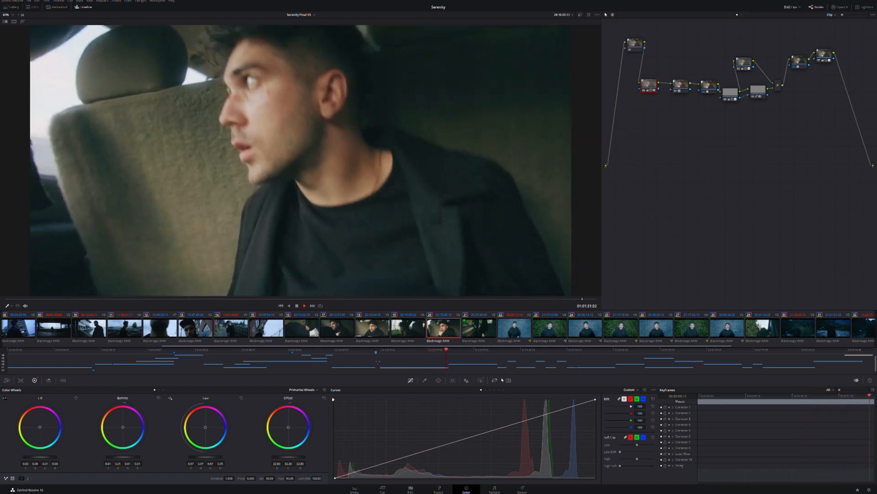
# Replay the van scene from 01:01:20:08 through the following window clip and park on the man's close-up at 01:01:27:06
pyautogui.click(394, 350)
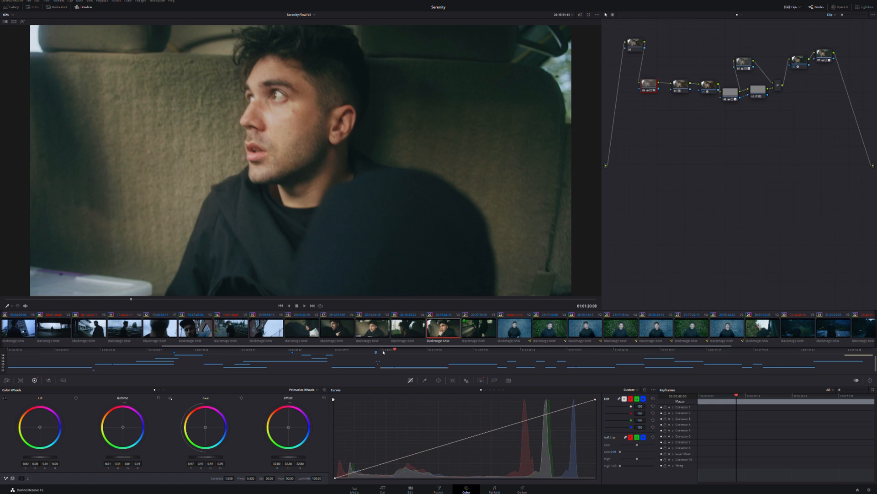
pyautogui.press('space')
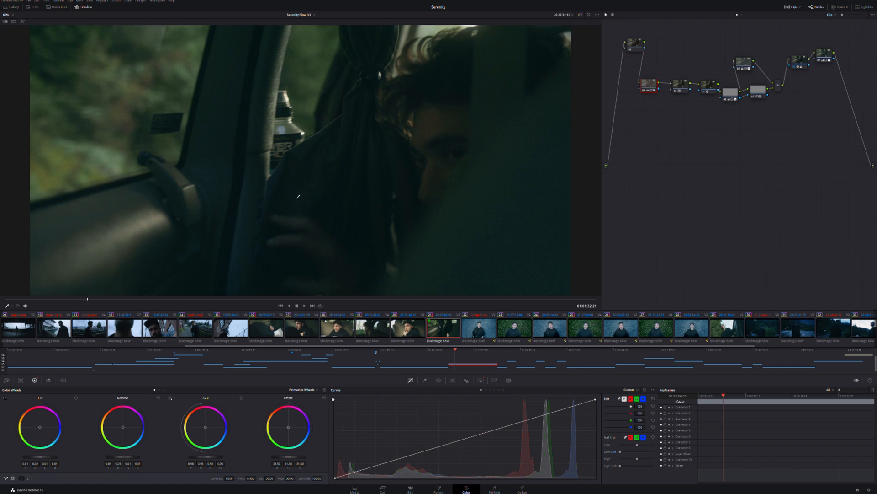
pyautogui.press('space')
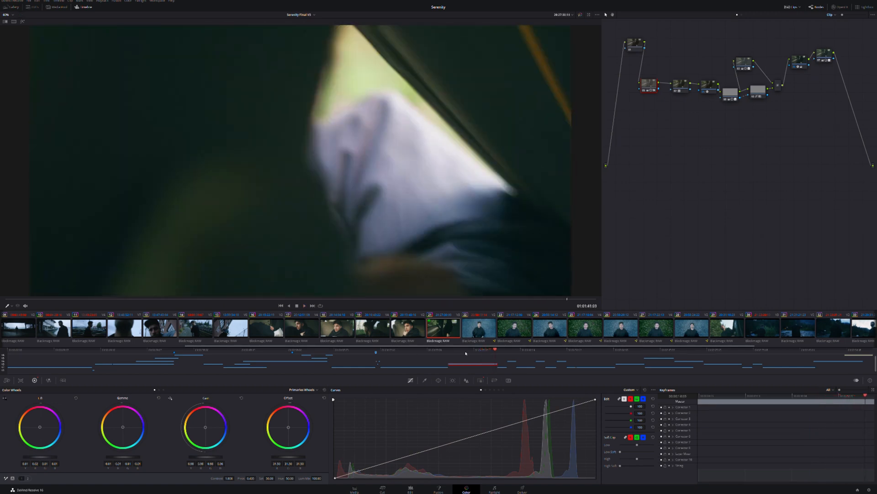
pyautogui.click(430, 354)
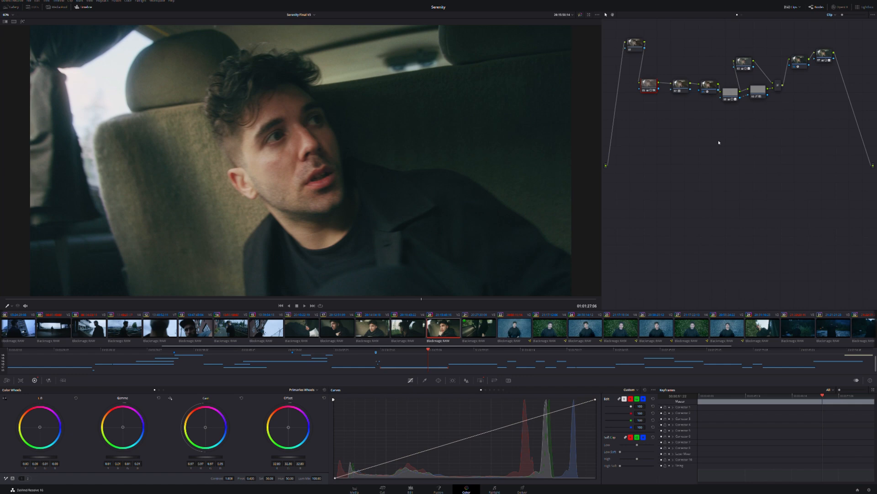
# Switch off all nodes of the van close-up and delete the first node of its tree
pyautogui.hotkey('alt', 'd')
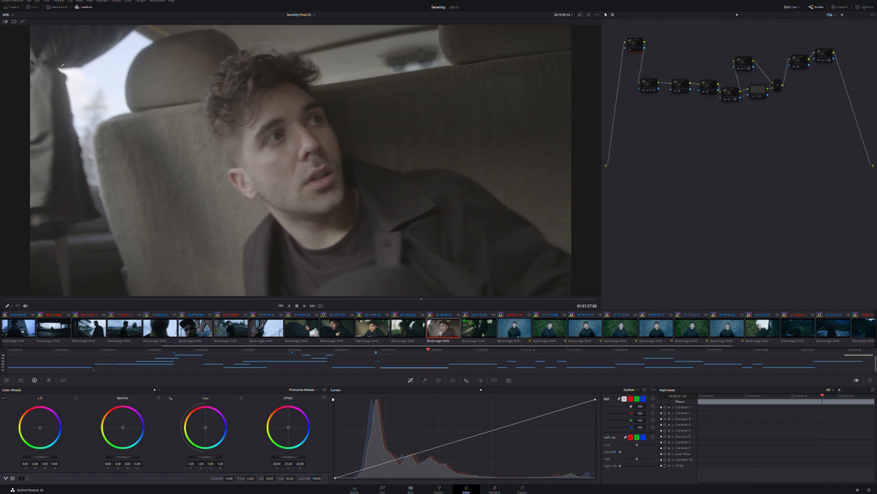
pyautogui.press('Delete')
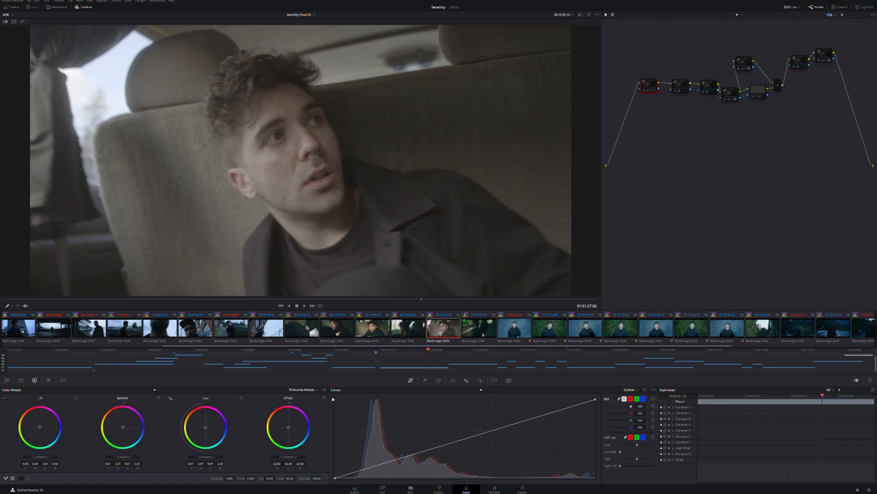
# Enable the second node of the van close-up and then the first node
pyautogui.click(676, 84)
pyautogui.hotkey('ctrl', 'd')
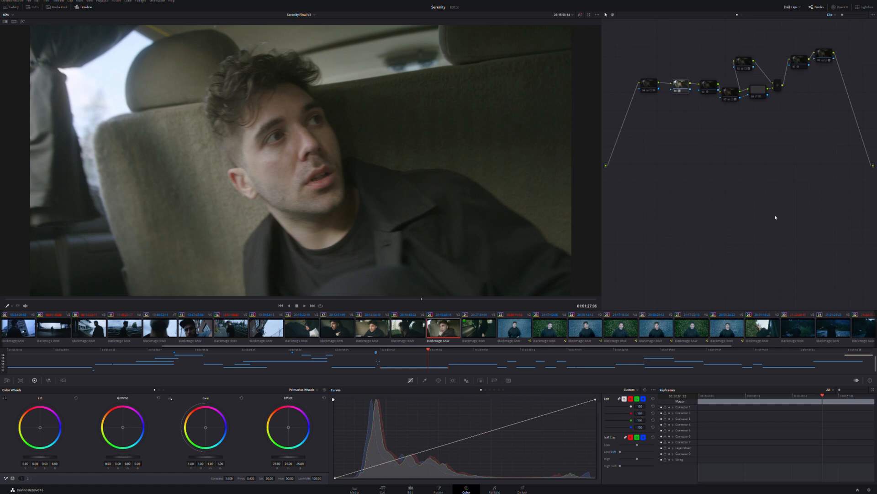
pyautogui.click(645, 83)
pyautogui.moveTo(673, 111); pyautogui.dragTo(683, 59)
pyautogui.click(645, 84)
pyautogui.hotkey('ctrl', 'd')
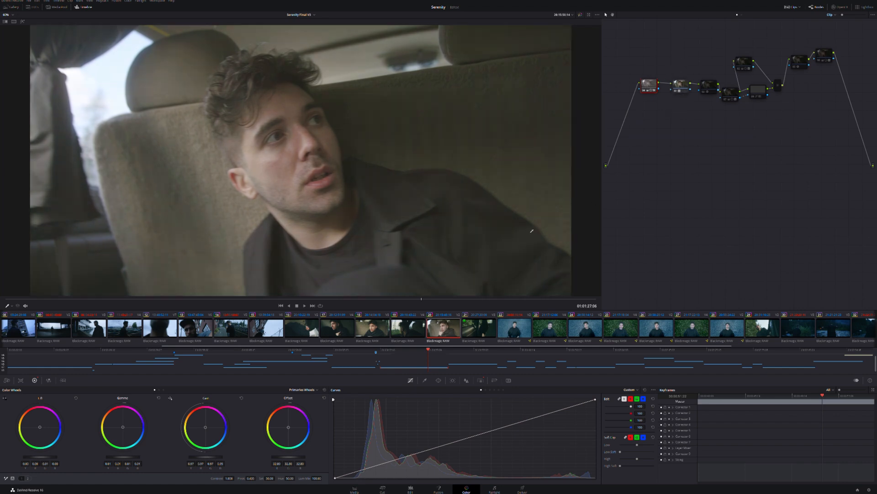
# Show the temperature and tint adjustments of the primary wheels and enable the third node of the van close-up
pyautogui.click(29, 478)
pyautogui.click(709, 86)
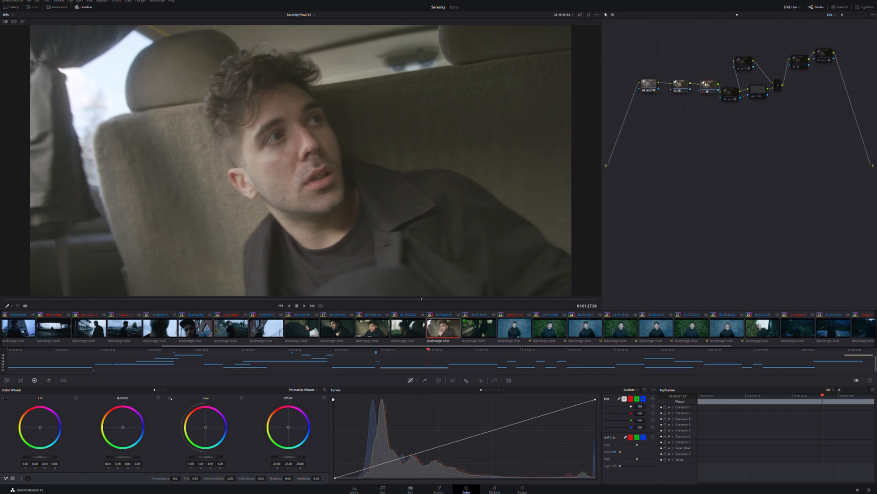
pyautogui.hotkey('ctrl', 'd')
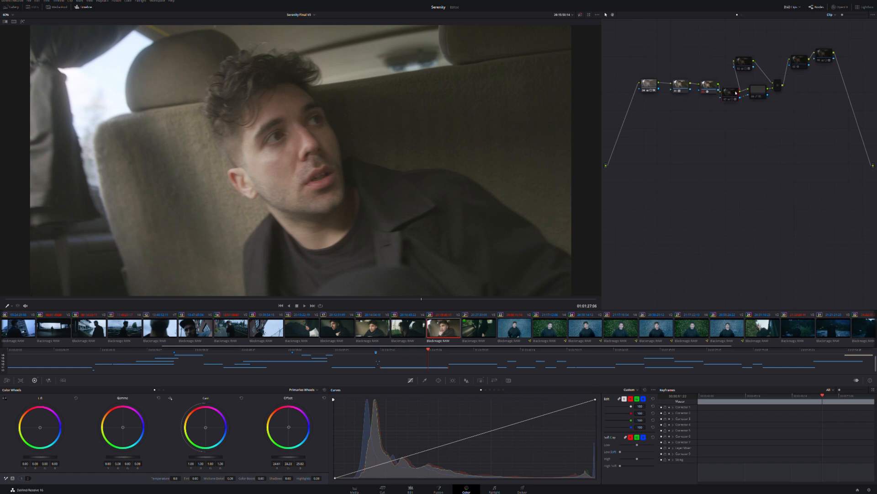
# Enable the three nodes feeding the layer mixer of the van close-up
pyautogui.hotkey('ctrl', 'd')
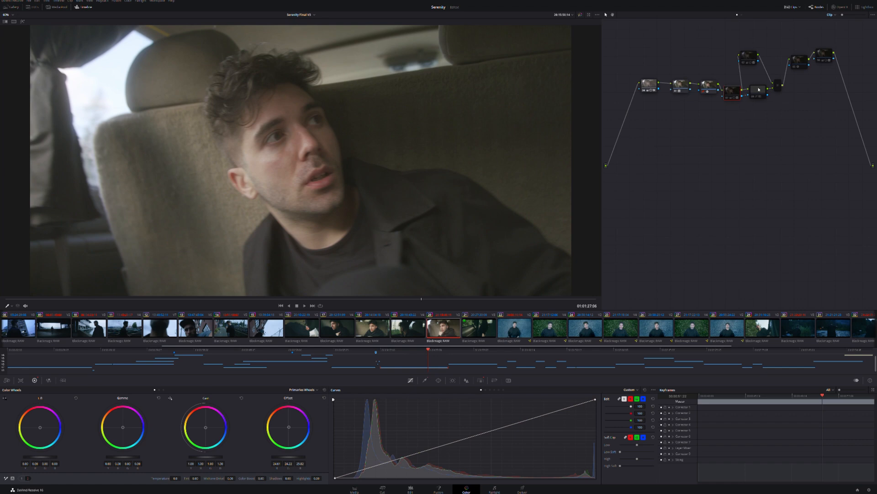
pyautogui.click(748, 56)
pyautogui.hotkey('ctrl', 'd')
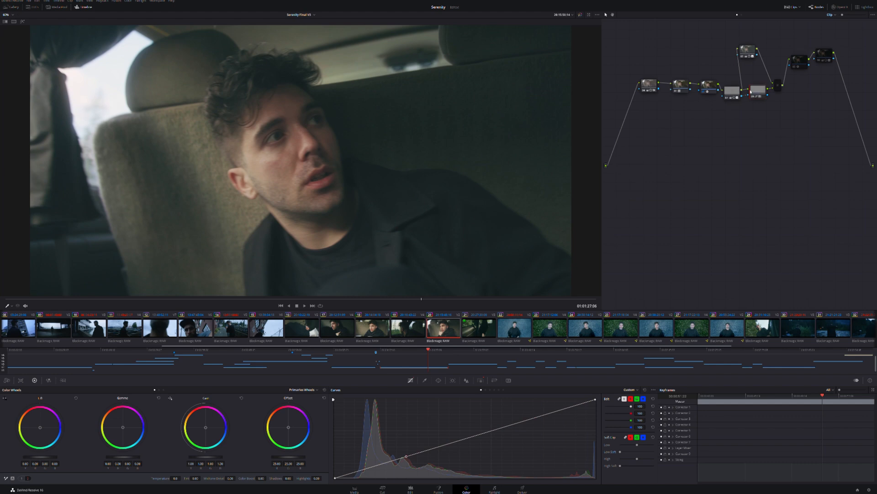
pyautogui.click(736, 93)
# Enable the last two nodes of the van close-up and compare the image with and without the final one
pyautogui.click(800, 59)
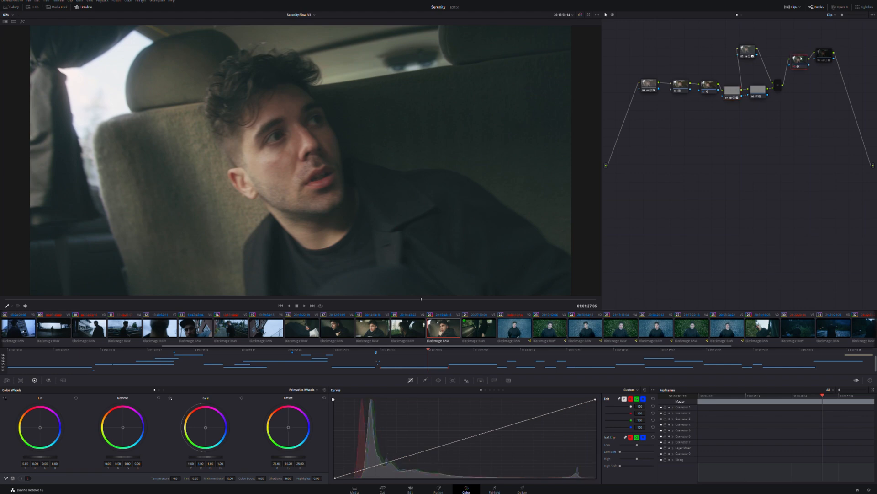
pyautogui.click(831, 55)
pyautogui.hotkey('ctrl', 'd')
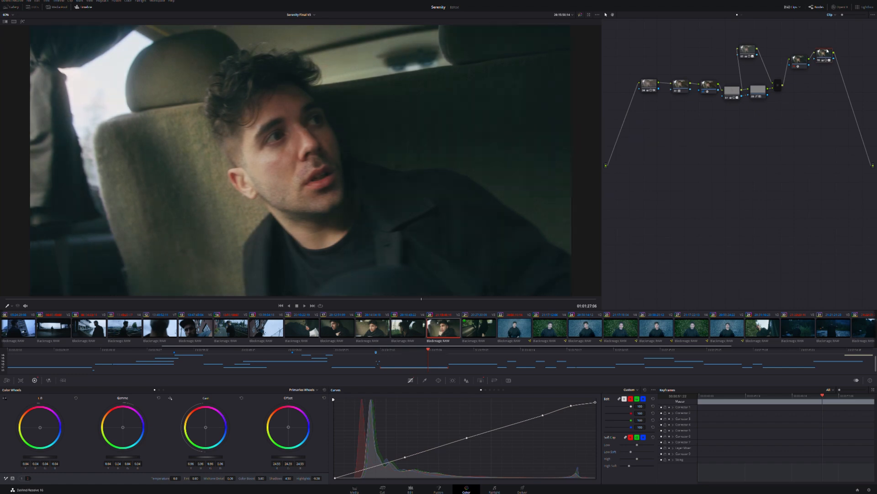
pyautogui.hotkey('ctrl', 'd')
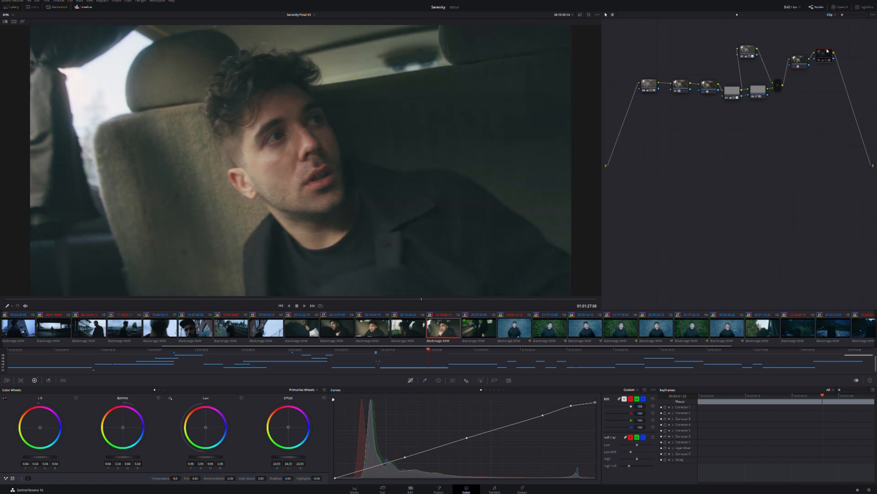
pyautogui.hotkey('ctrl', 'd')
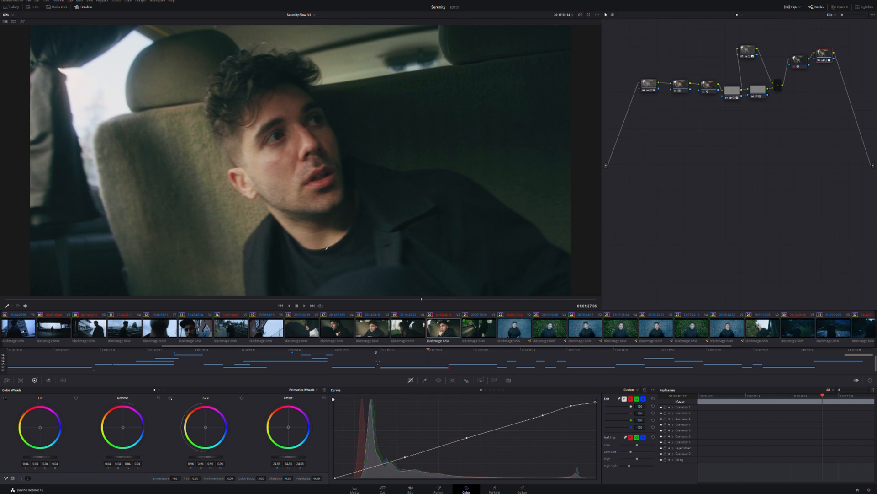
# Play the film from the van curtain clip at 01:01:34:14 through the asphalt and grass clips to the open van door clip
pyautogui.moveTo(479, 353)
pyautogui.mouseDown()
pyautogui.moveTo(457, 354)
pyautogui.moveTo(484, 353)
pyautogui.mouseUp()
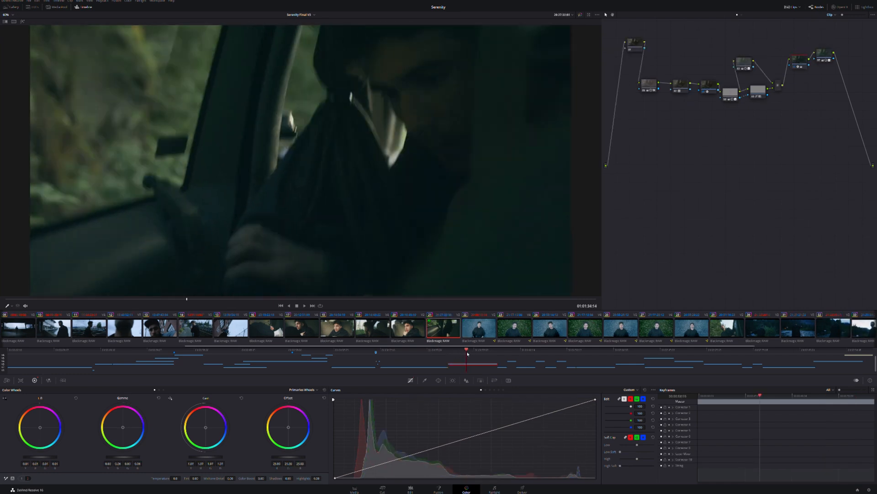
pyautogui.press('space')
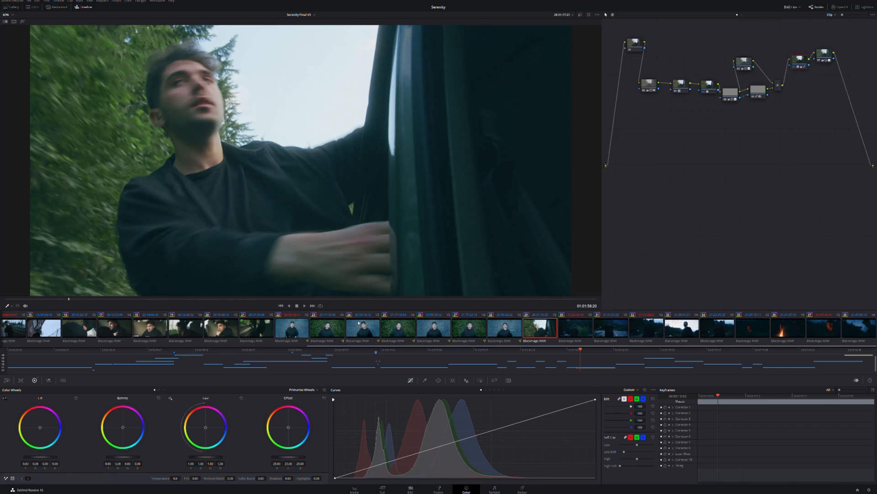
# Compare the first asphalt clip at 01:01:41:16 with the opening train clip of the film
pyautogui.click(288, 326)
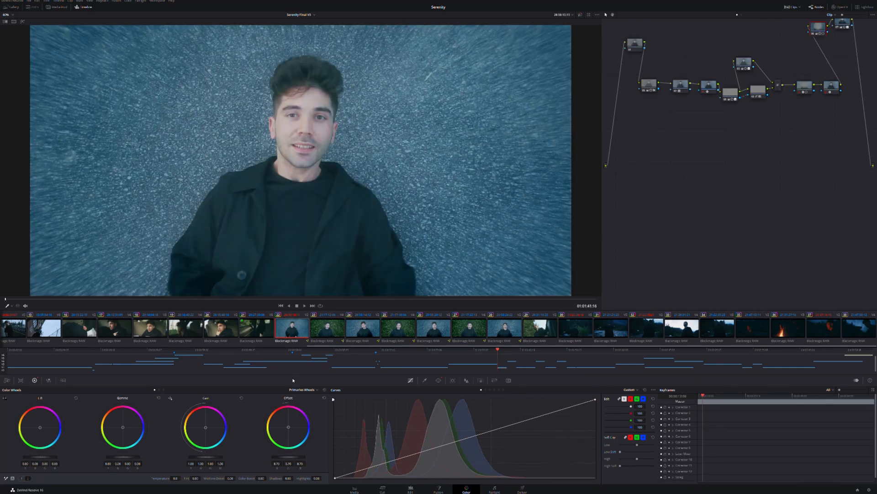
pyautogui.scroll(5, 23, 333)
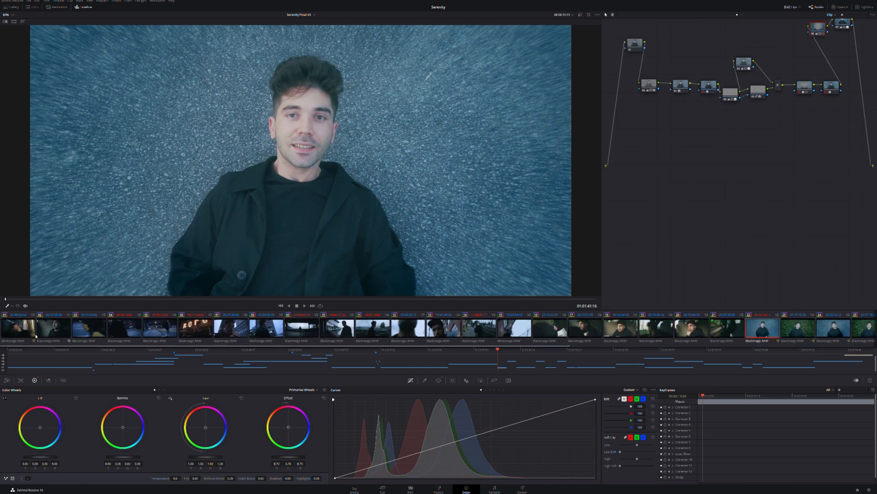
pyautogui.click(30, 332)
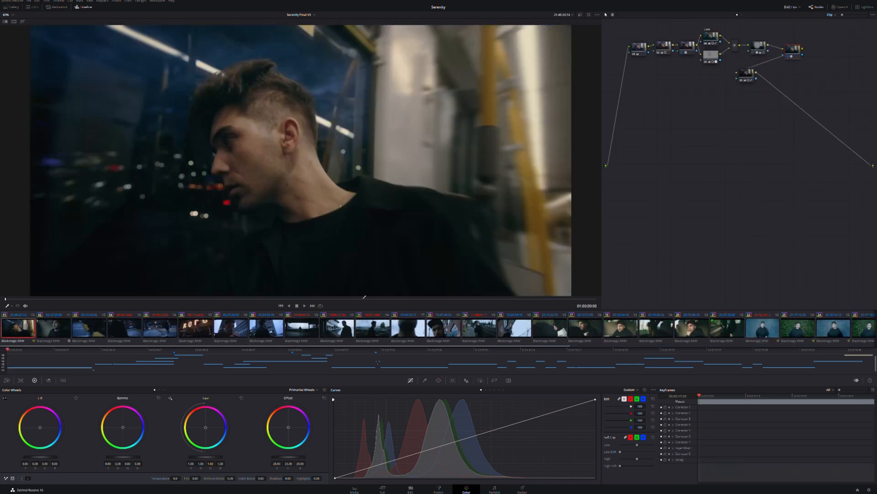
pyautogui.click(767, 330)
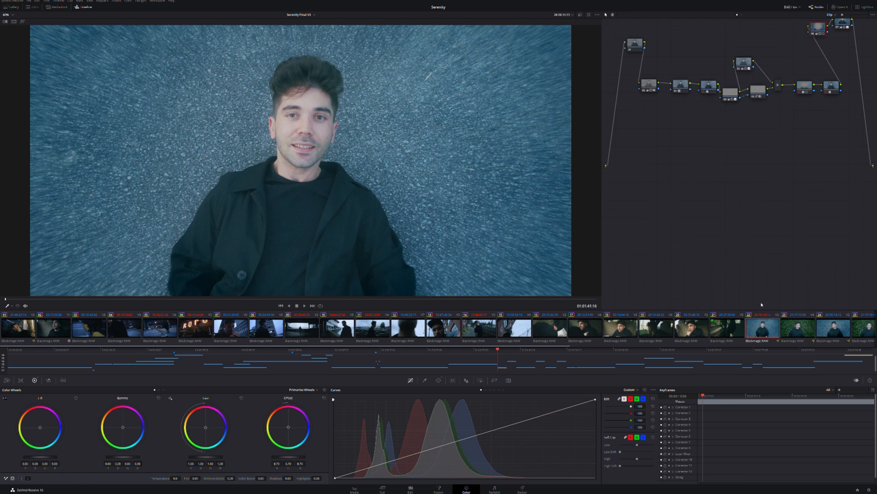
# Switch repeatedly between the grass clip at 01:01:43:15 and its neighbouring asphalt clips to compare their framing and the man's position
pyautogui.click(785, 326)
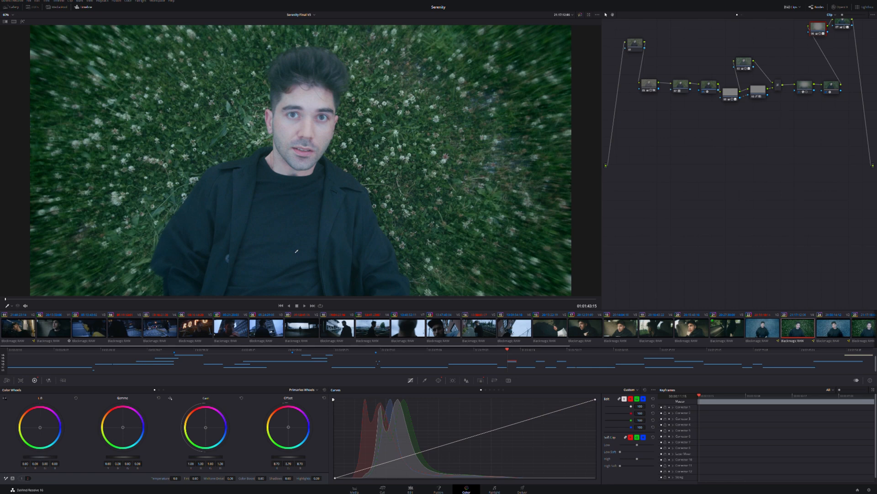
pyautogui.click(826, 328)
pyautogui.click(766, 329)
pyautogui.click(793, 328)
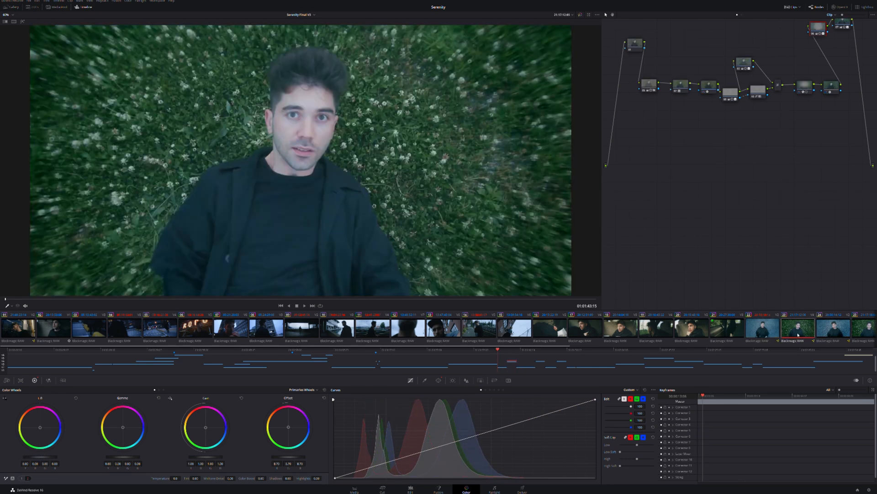
pyautogui.click(767, 331)
pyautogui.click(796, 329)
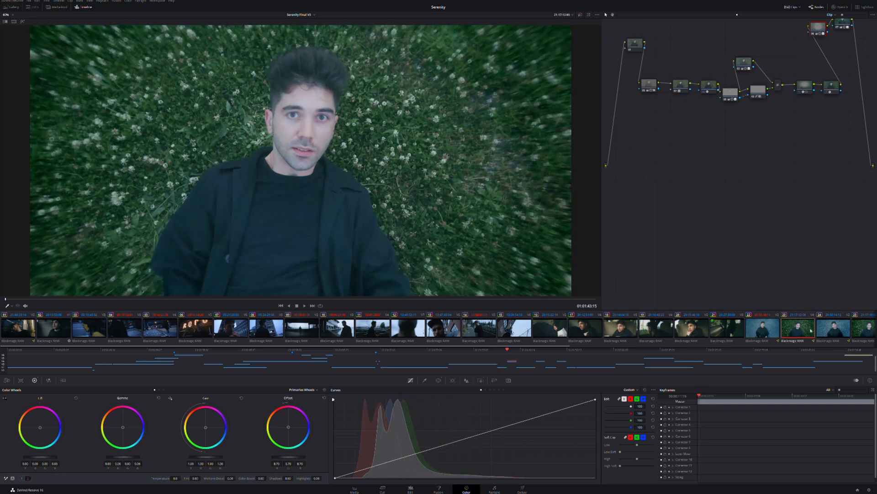
pyautogui.click(826, 329)
pyautogui.click(800, 329)
pyautogui.click(825, 328)
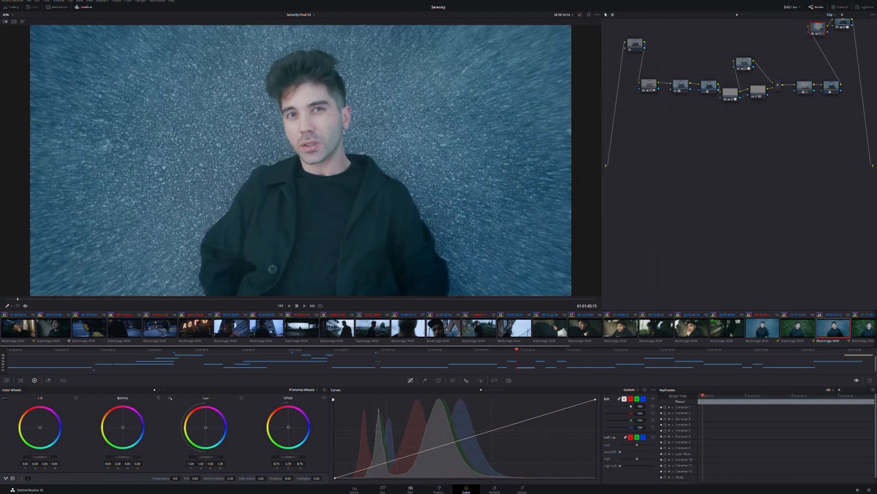
# Step back and forth through the following asphalt and grass clips to examine how consecutive shots match
pyautogui.press('Down')
pyautogui.press('Up')
pyautogui.press('Down')
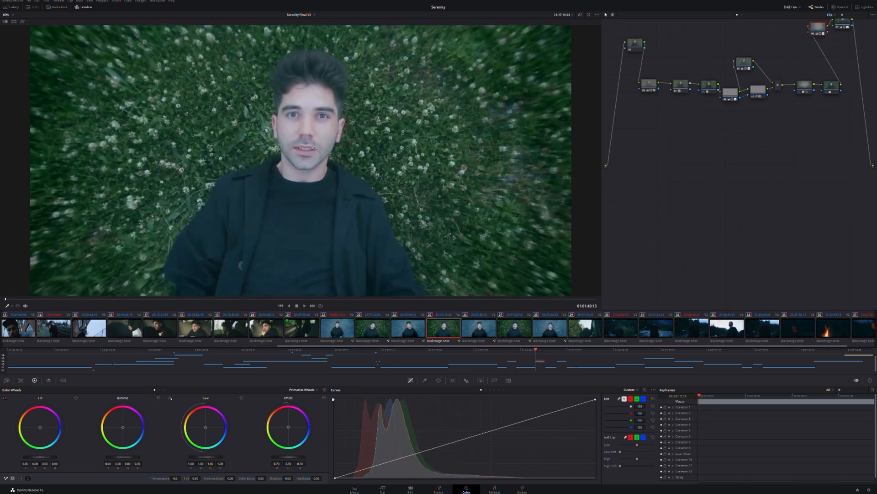
pyautogui.press('Up')
pyautogui.press('Up')
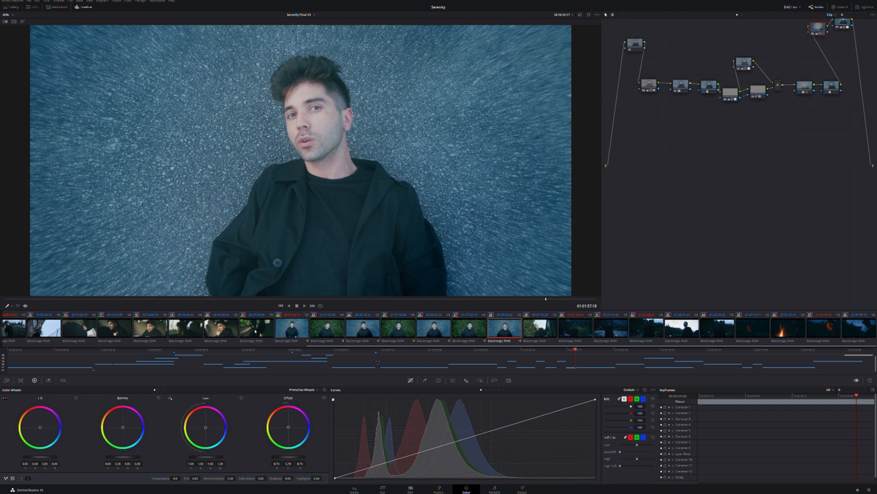
# Return to the van curtain clip and scrub through the asphalt and grass shots to the open van door clip at 01:01:57:23
pyautogui.click(255, 330)
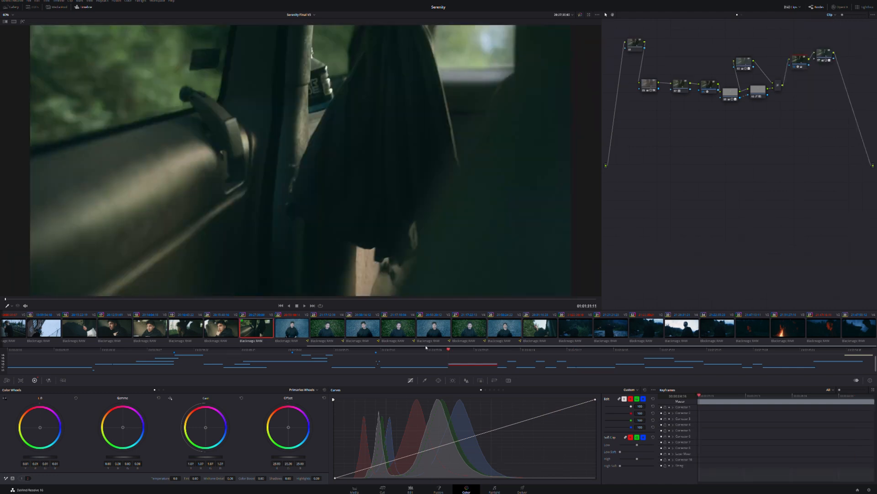
pyautogui.moveTo(426, 347); pyautogui.dragTo(512, 353)
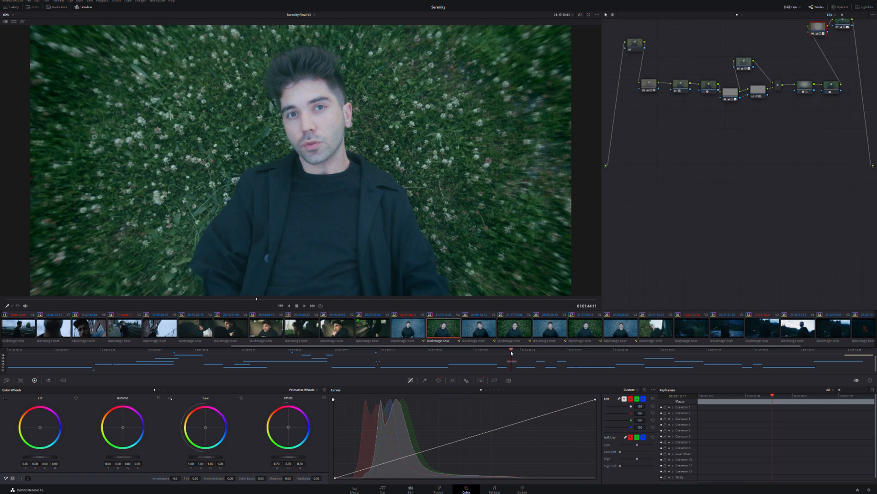
pyautogui.moveTo(511, 353); pyautogui.dragTo(576, 364)
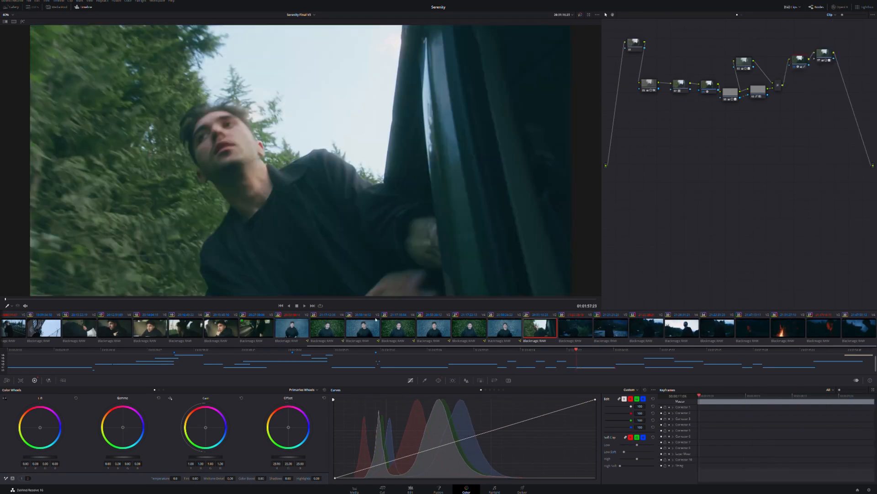
# View the sequence clip by clip from the van curtain shot through each asphalt and grass shot to the open van door
pyautogui.click(267, 328)
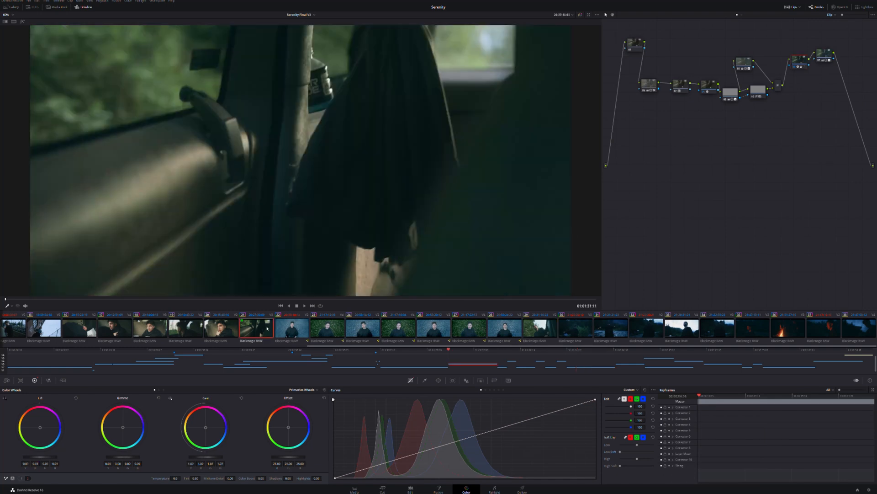
pyautogui.click(291, 328)
pyautogui.click(326, 327)
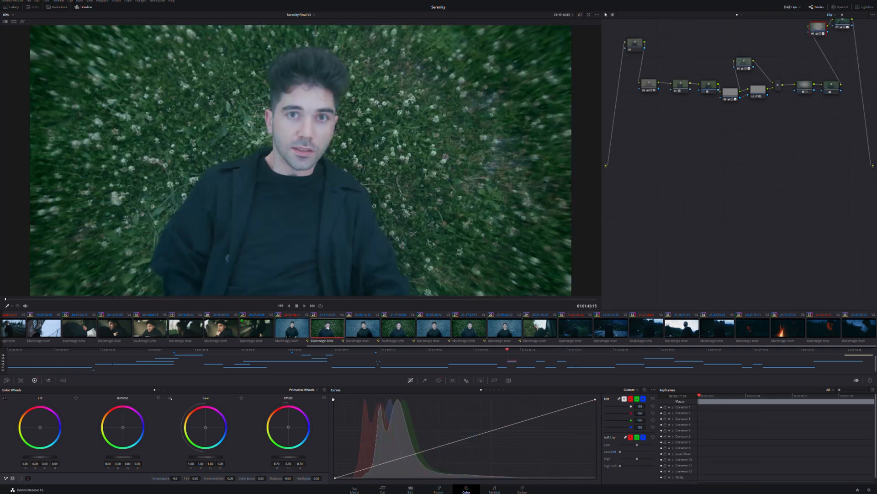
pyautogui.click(363, 327)
pyautogui.click(398, 327)
pyautogui.click(433, 327)
pyautogui.click(469, 327)
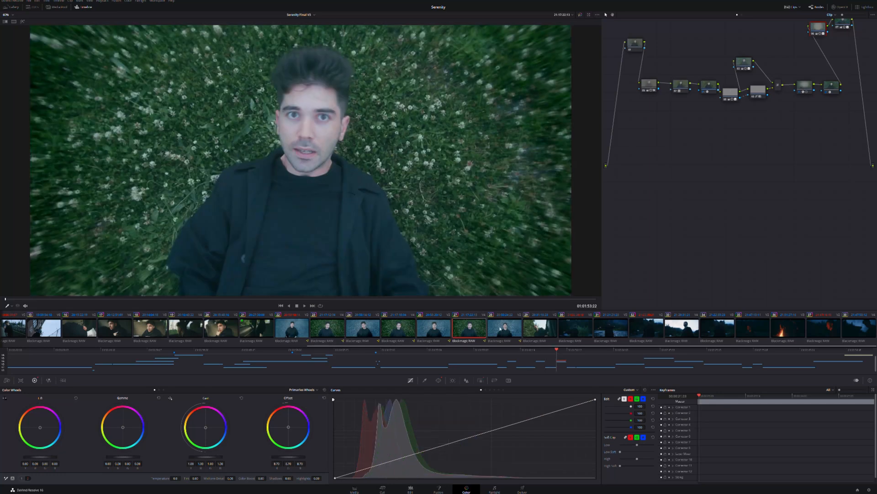
pyautogui.click(505, 328)
pyautogui.click(536, 328)
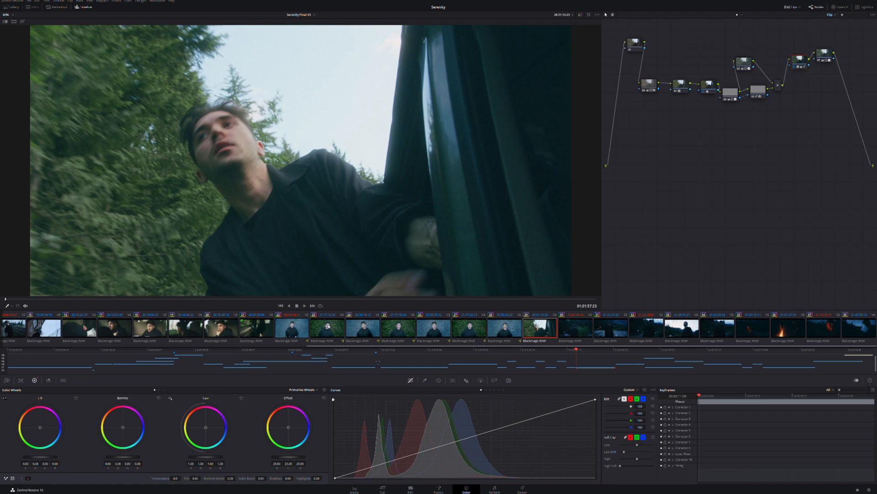
# Switch off all nodes of the grass clip at 01:01:43:15 and enable the first three nodes of its lower row
pyautogui.click(334, 328)
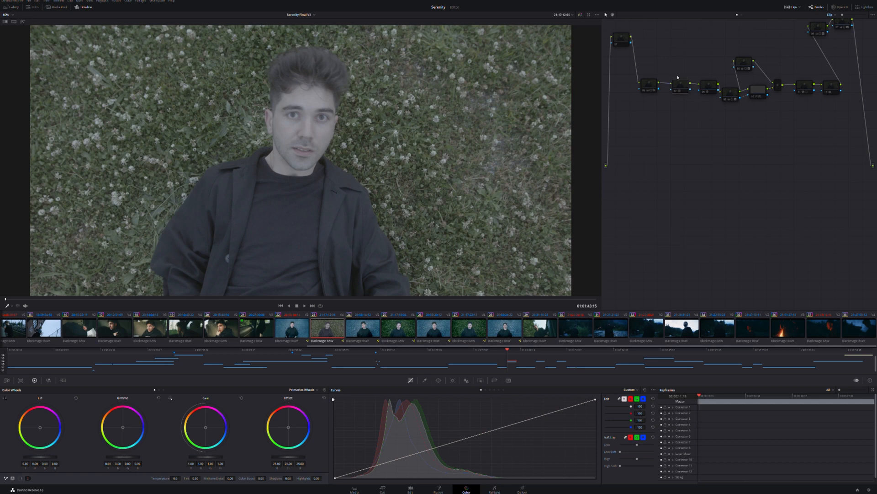
pyautogui.hotkey('ctrl', 'd')
pyautogui.click(655, 83)
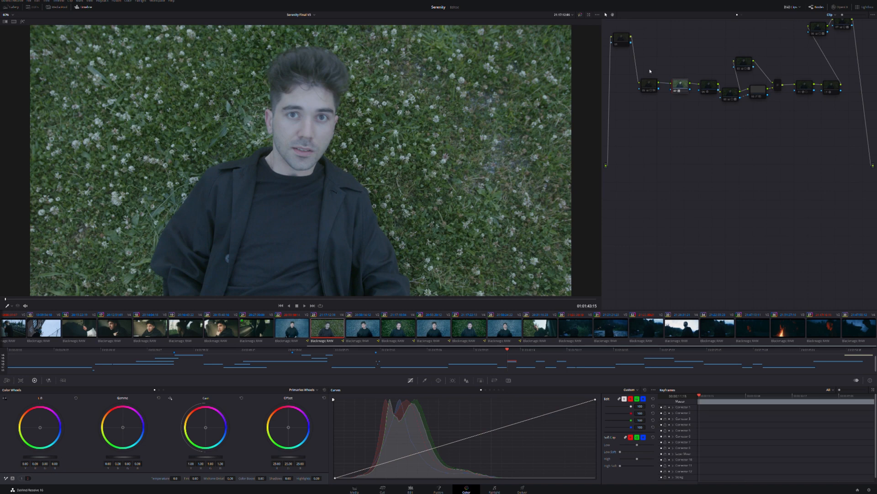
pyautogui.hotkey('ctrl', 'd')
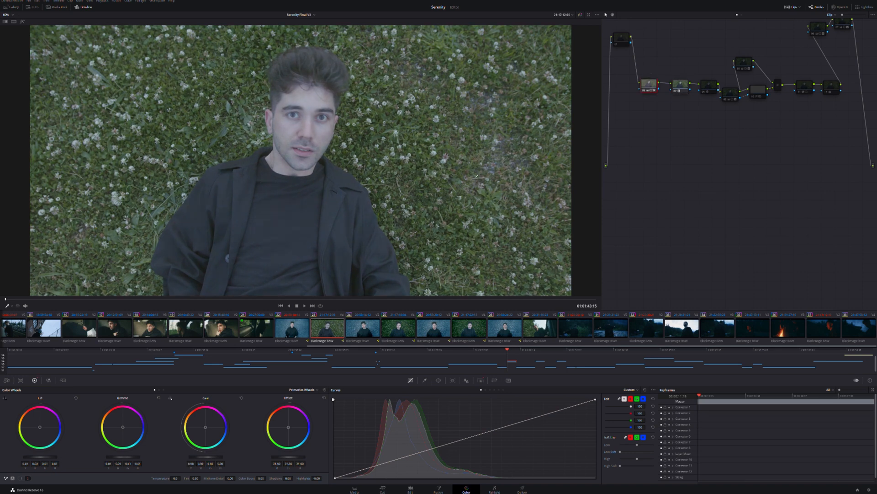
pyautogui.hotkey('ctrl', 'd')
pyautogui.hotkey('ctrl', 'd')
pyautogui.click(709, 86)
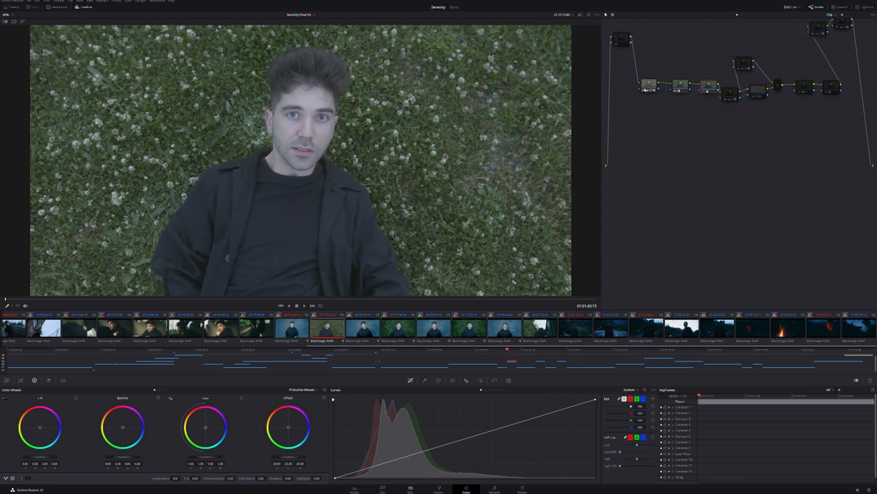
# Enable the three nodes feeding the layer mixer of the grass clip and the two nodes right after the mixer
pyautogui.click(730, 92)
pyautogui.click(758, 89)
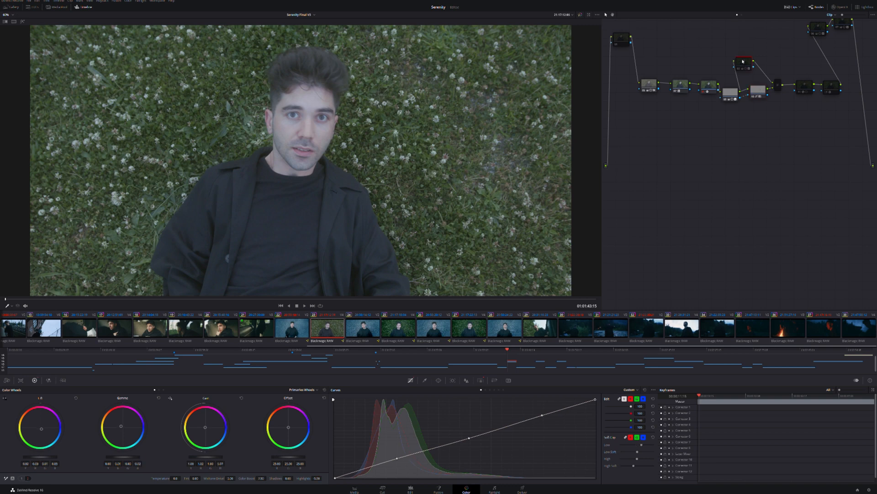
pyautogui.click(743, 61)
pyautogui.click(803, 83)
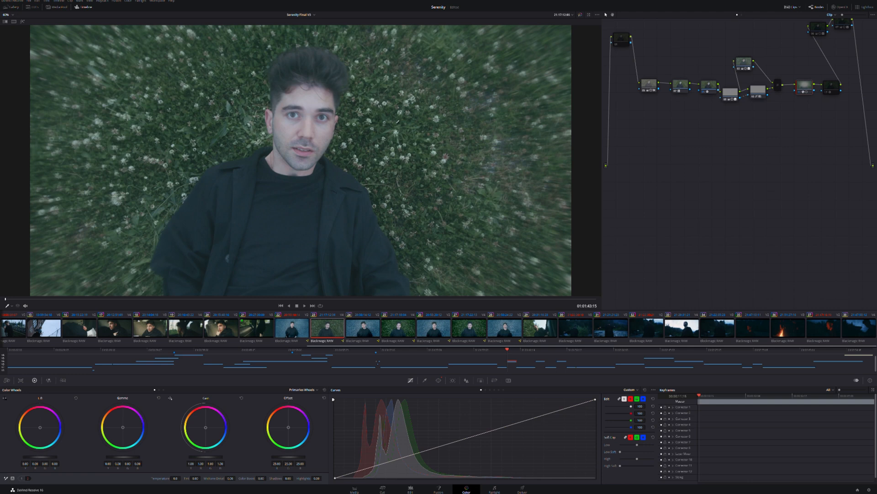
pyautogui.click(832, 86)
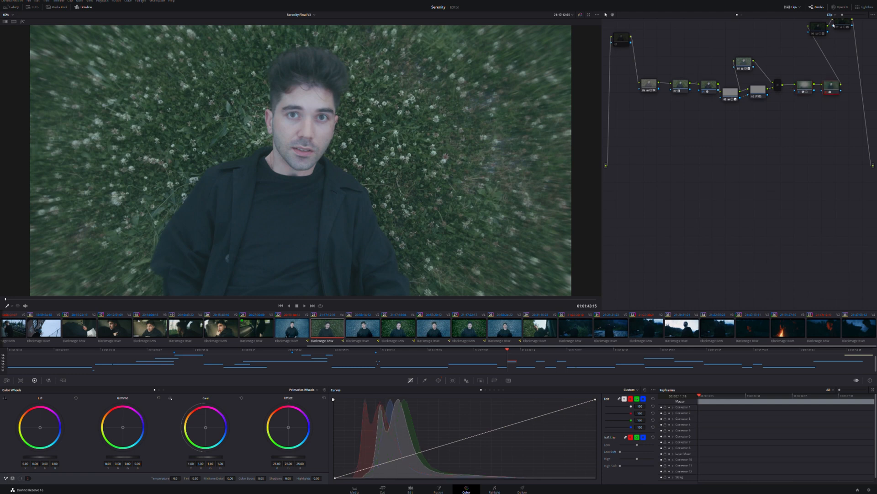
# Move the last two nodes of the grass clip's chain fully into view, enable both, and compare the picture without the first one
pyautogui.moveTo(846, 44); pyautogui.dragTo(827, 50)
pyautogui.click(841, 38)
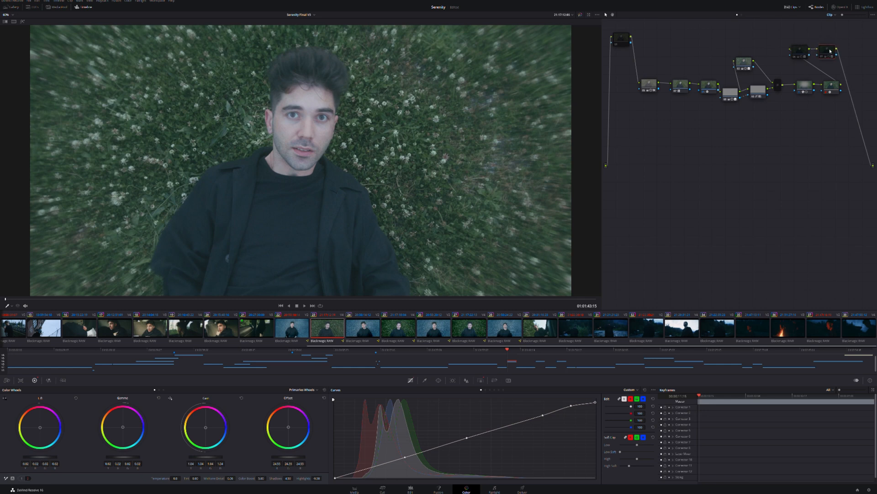
pyautogui.click(802, 50)
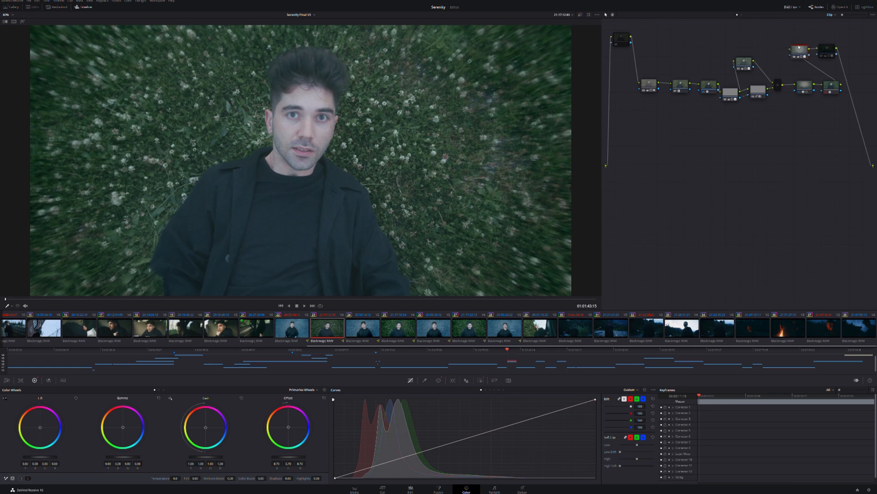
pyautogui.hotkey('ctrl', 'd')
pyautogui.hotkey('ctrl', 'd')
pyautogui.hotkey('ctrl', 'd')
pyautogui.hotkey('ctrl', 'd')
pyautogui.click(828, 47)
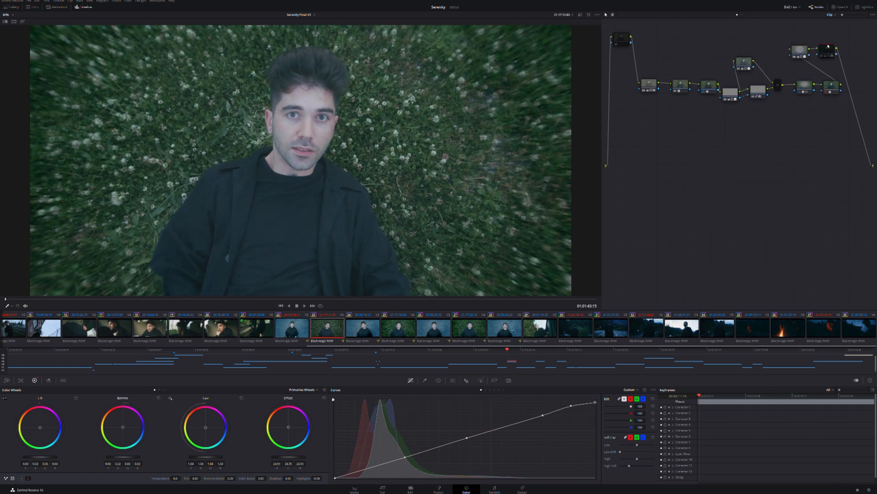
pyautogui.hotkey('ctrl', 'd')
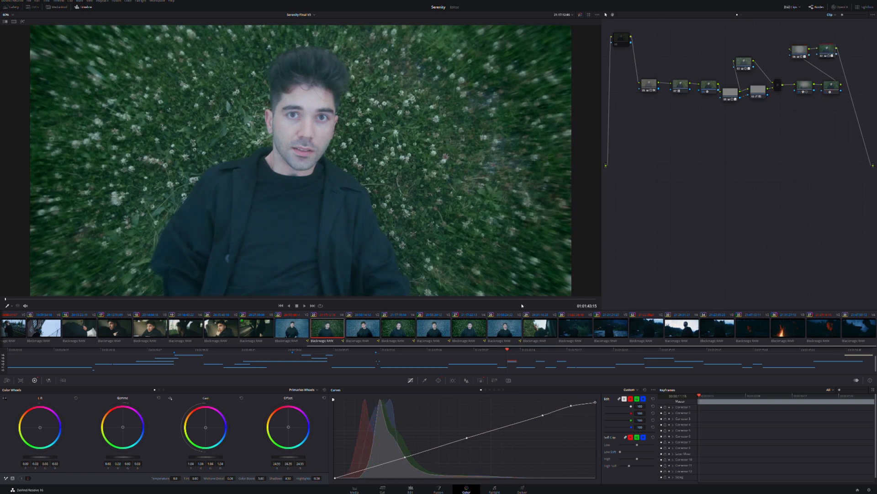
# Switch off all nodes of the asphalt clip at 01:01:45:15 and enable the first three nodes of its lower row
pyautogui.click(365, 332)
pyautogui.hotkey('alt', 'd')
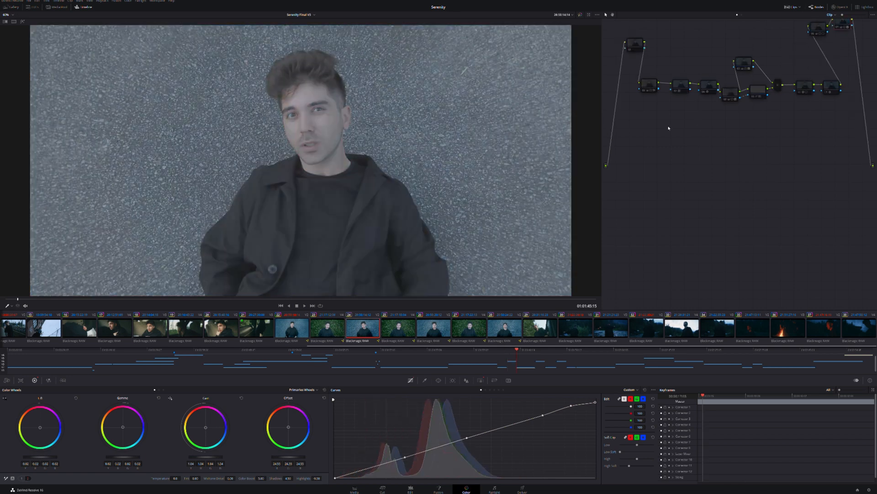
pyautogui.moveTo(634, 108); pyautogui.dragTo(695, 75)
pyautogui.hotkey('ctrl', 'd')
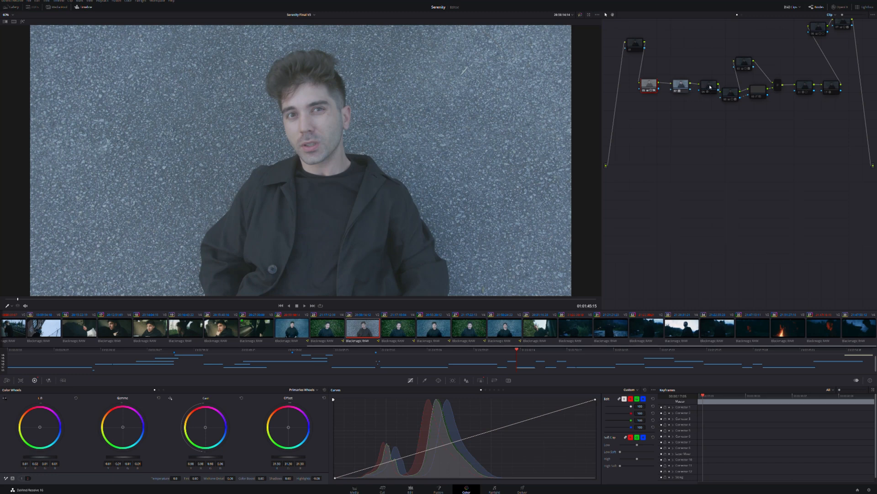
pyautogui.click(710, 87)
pyautogui.hotkey('ctrl', 'd')
# Enable the three nodes feeding the layer mixer of the asphalt clip and the four nodes after the mixer
pyautogui.click(735, 91)
pyautogui.hotkey('ctrl', 'd')
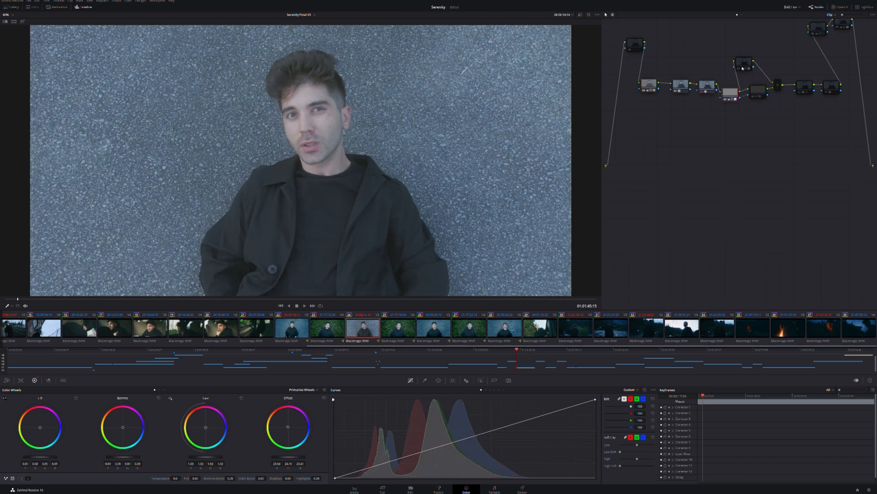
pyautogui.hotkey('ctrl', 'd')
pyautogui.click(737, 60)
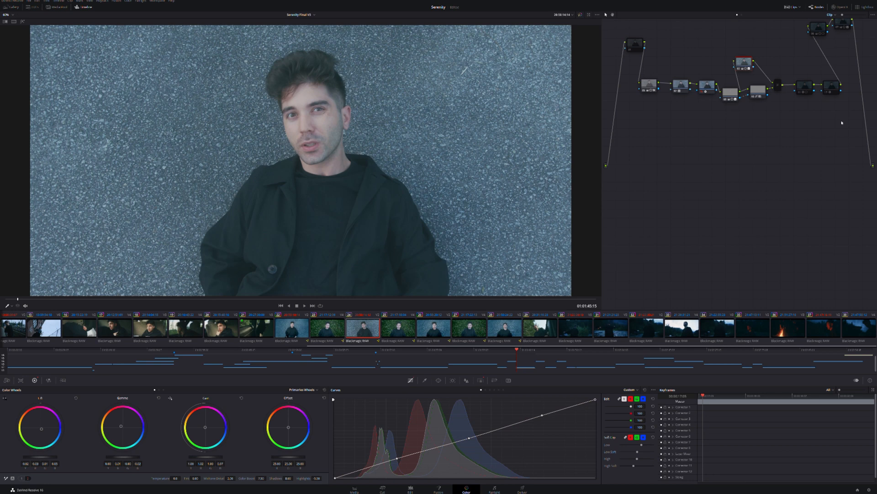
pyautogui.click(805, 88)
pyautogui.hotkey('ctrl', 'd')
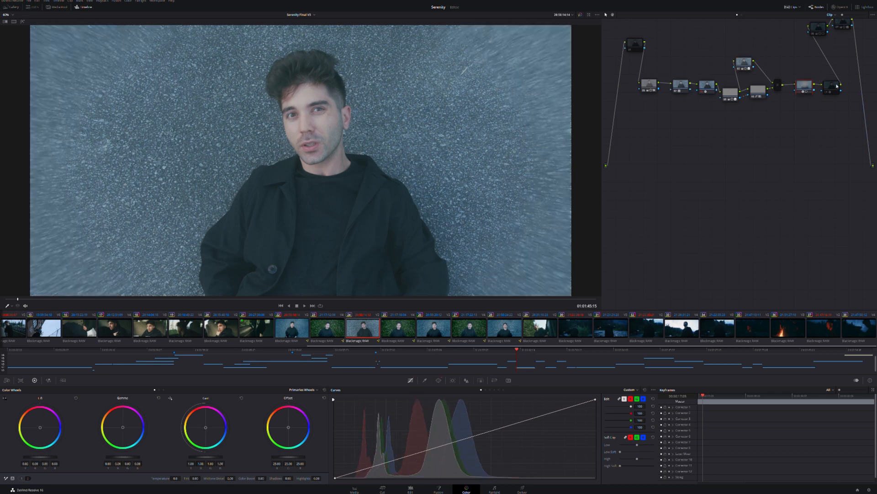
pyautogui.click(837, 86)
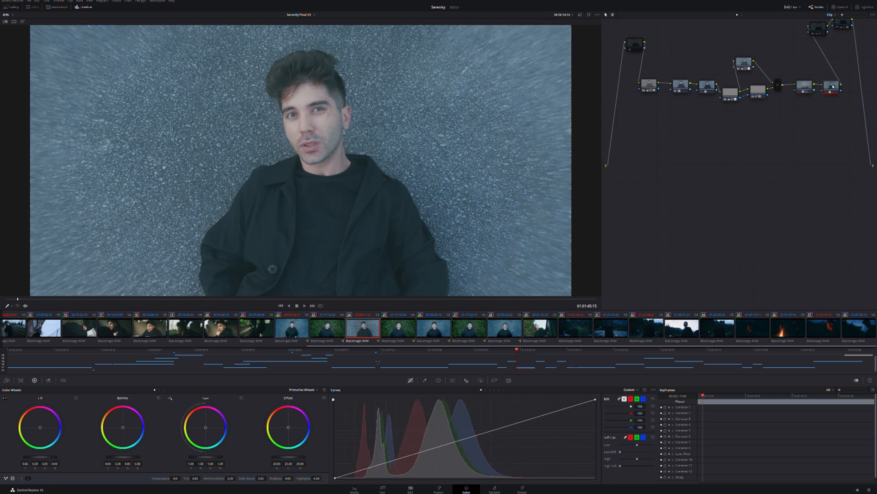
pyautogui.click(822, 29)
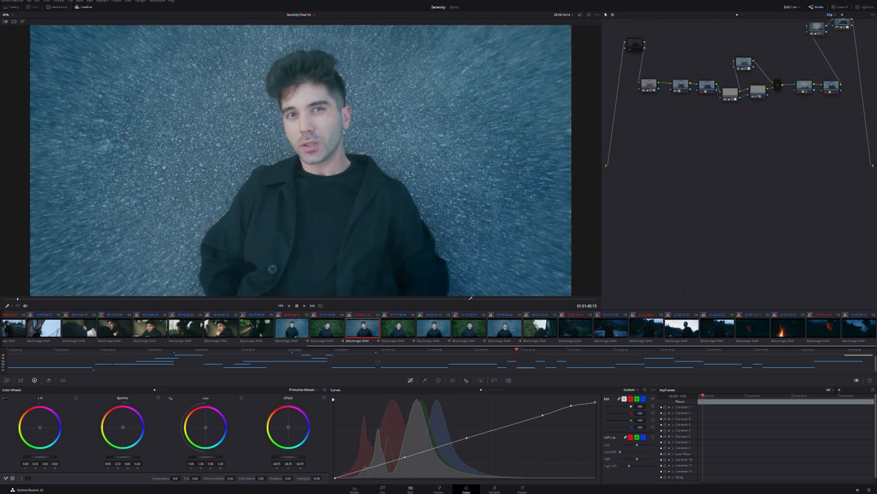
# Compare the grass, asphalt and open van door clips, and play the sequence from the last grass clip into the van door shot
pyautogui.click(402, 329)
pyautogui.click(366, 328)
pyautogui.click(395, 330)
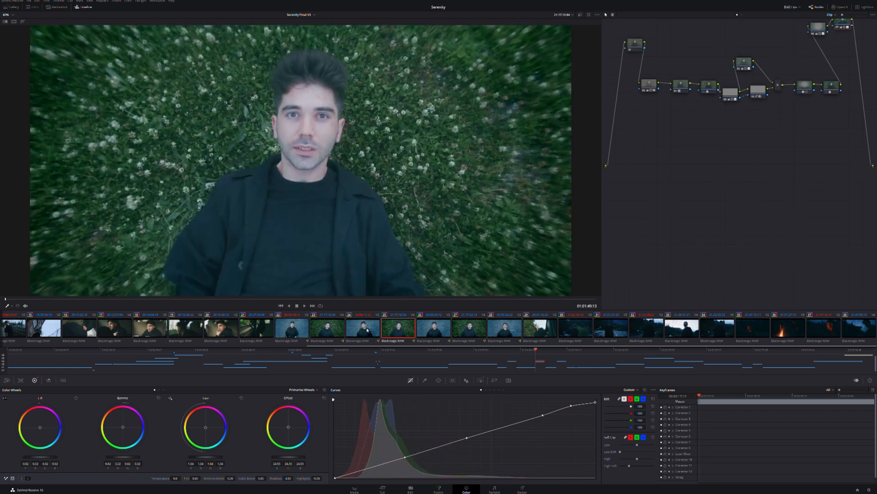
pyautogui.click(540, 329)
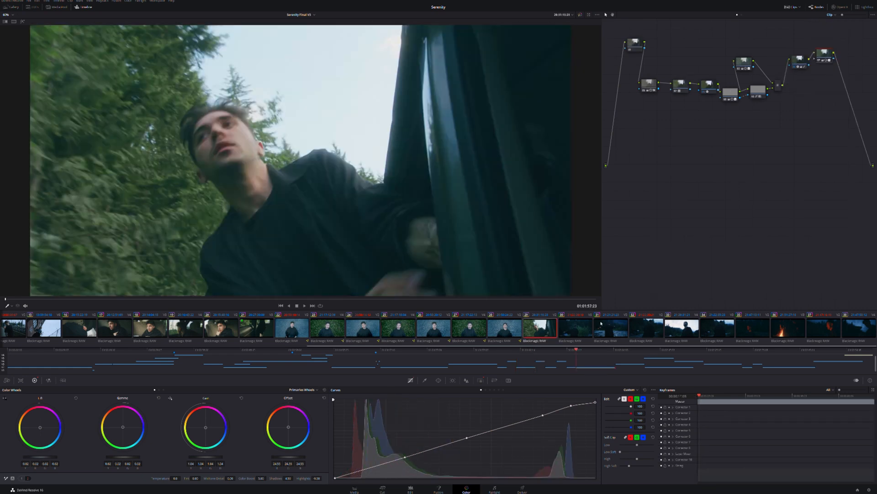
pyautogui.click(500, 332)
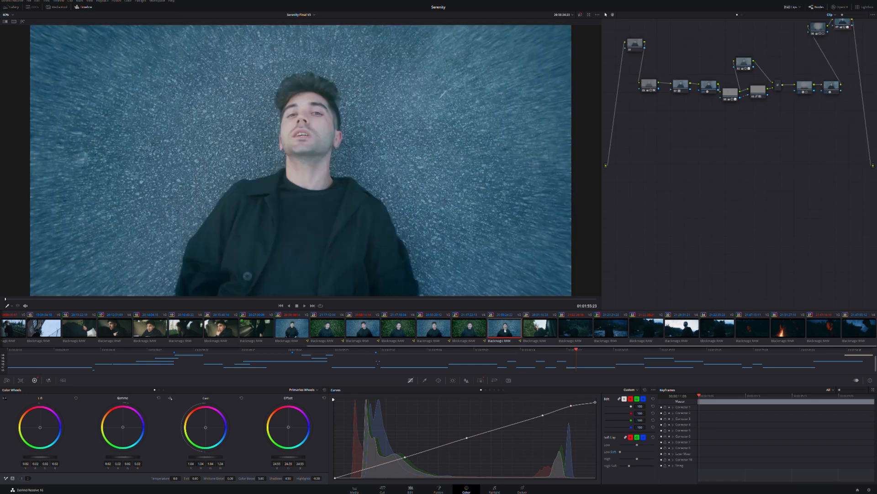
pyautogui.click(471, 330)
pyautogui.press('space')
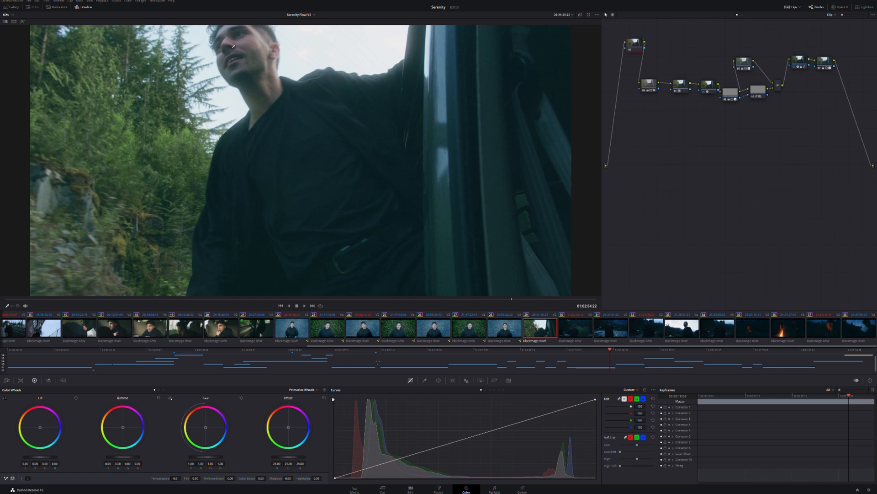
# Play the open van door and night riverbank shots with their transitions through to the end credits, and return to about 01:02:04:19
pyautogui.click(597, 349)
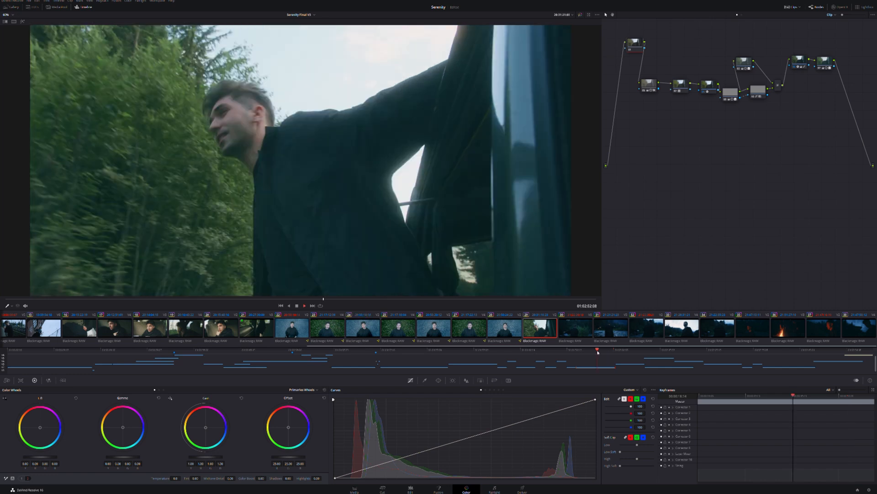
pyautogui.press('space')
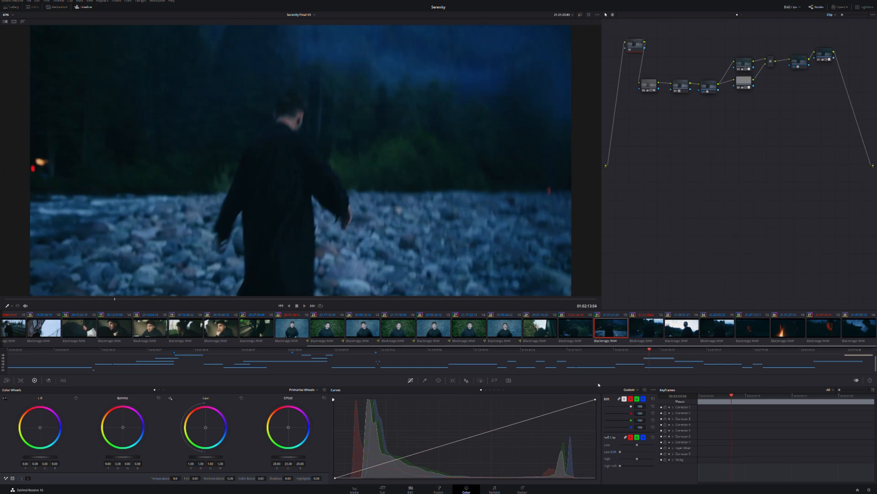
pyautogui.click(638, 352)
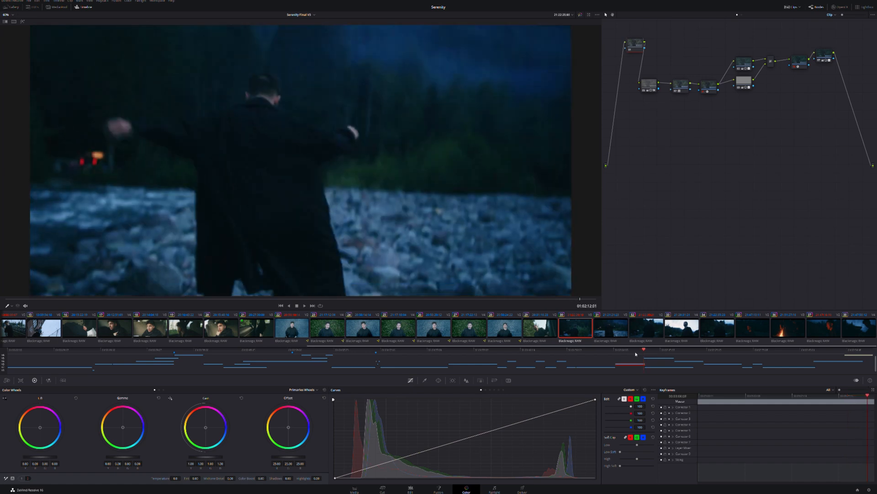
pyautogui.press('space')
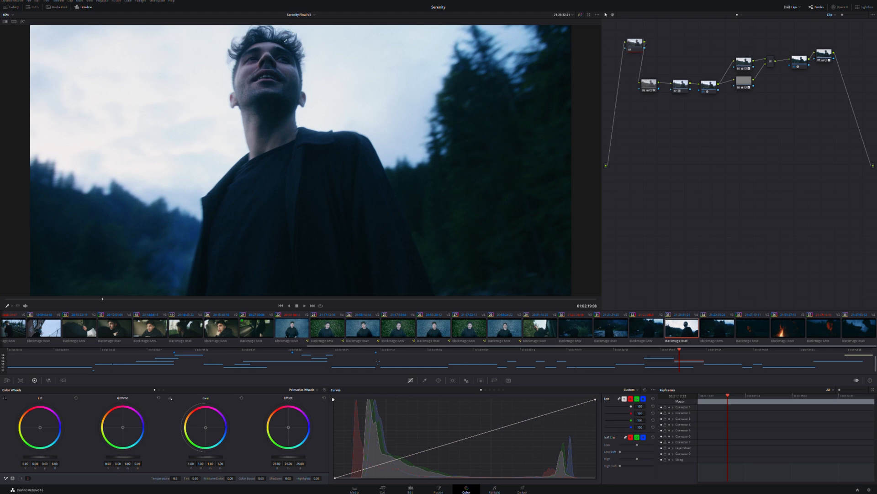
pyautogui.press('space')
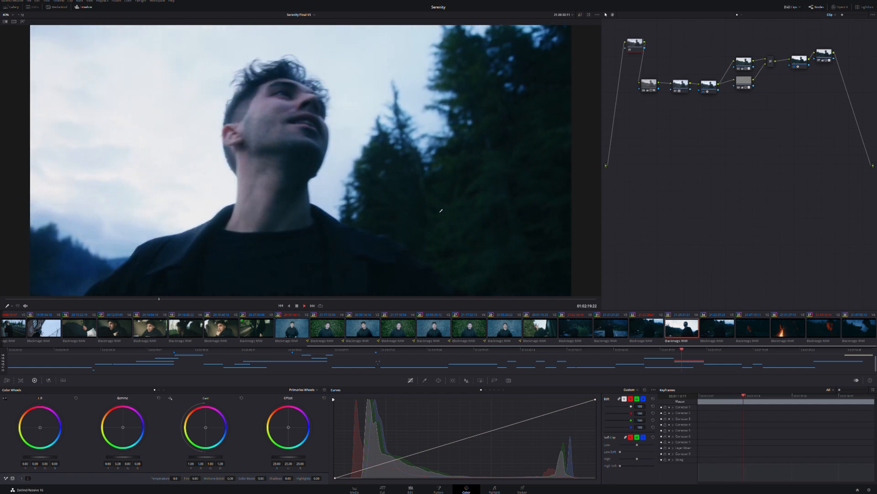
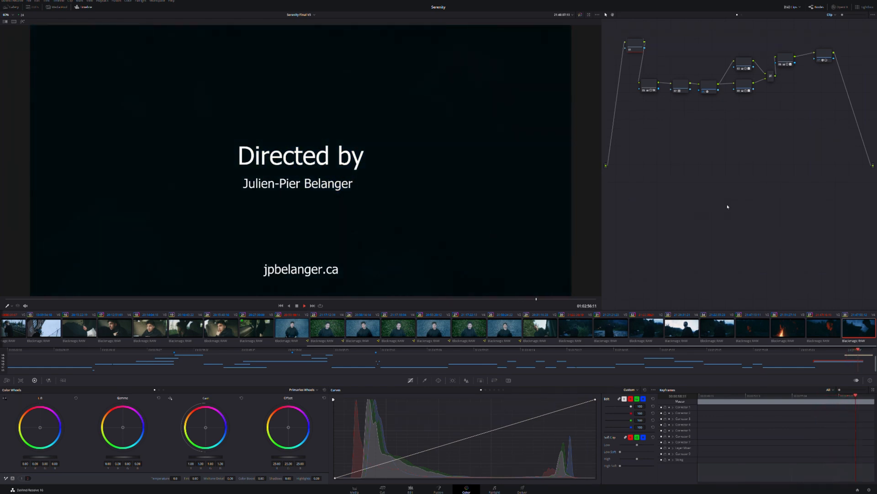
pyautogui.click(609, 350)
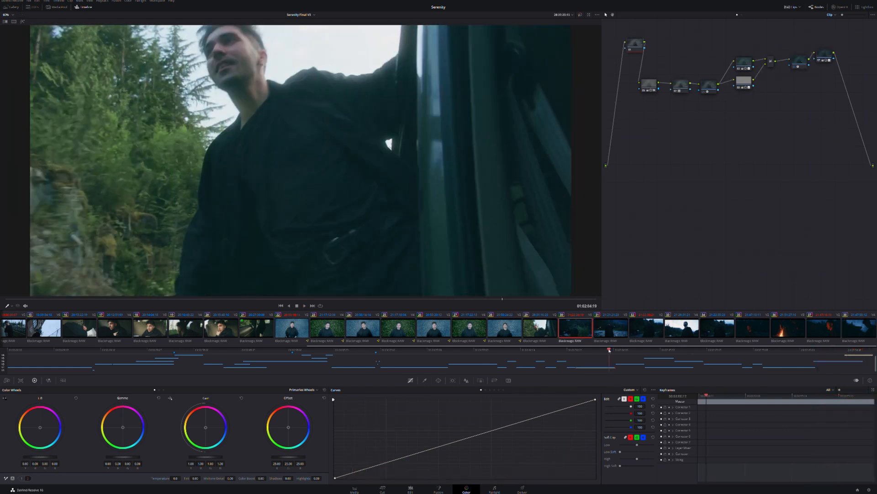
pyautogui.click(610, 350)
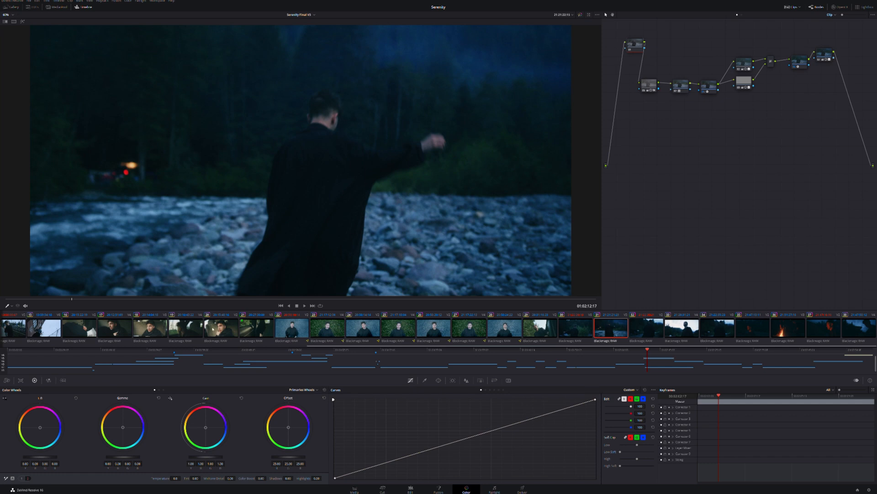
# View the earlier city clips of the parking lot, the cigarette and the skyscraper, and return to the first night riverbank clip
pyautogui.scroll(5, 118, 327)
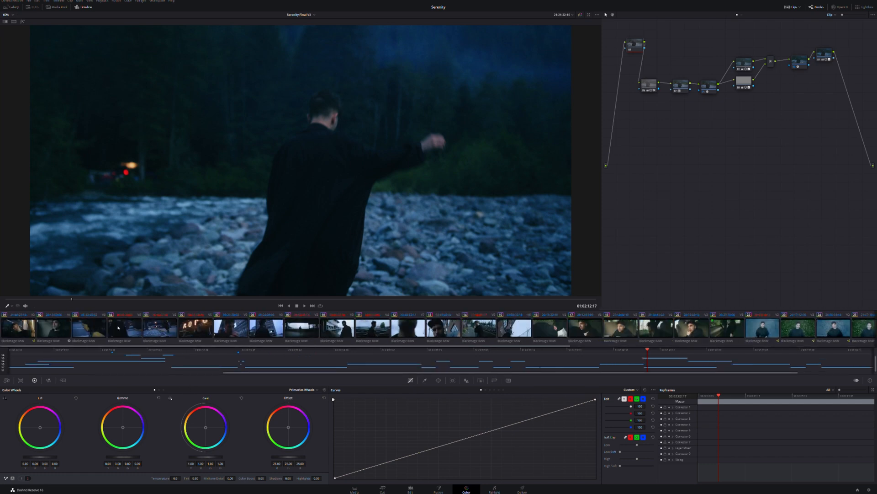
pyautogui.click(120, 327)
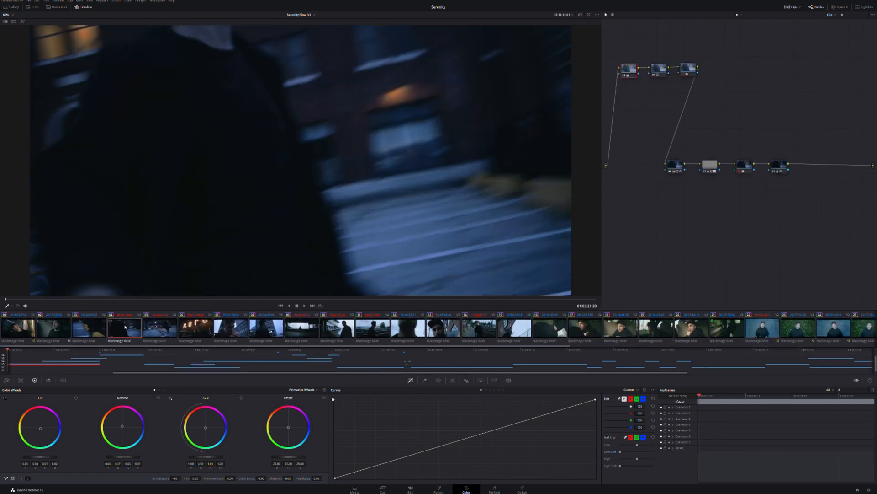
pyautogui.click(223, 330)
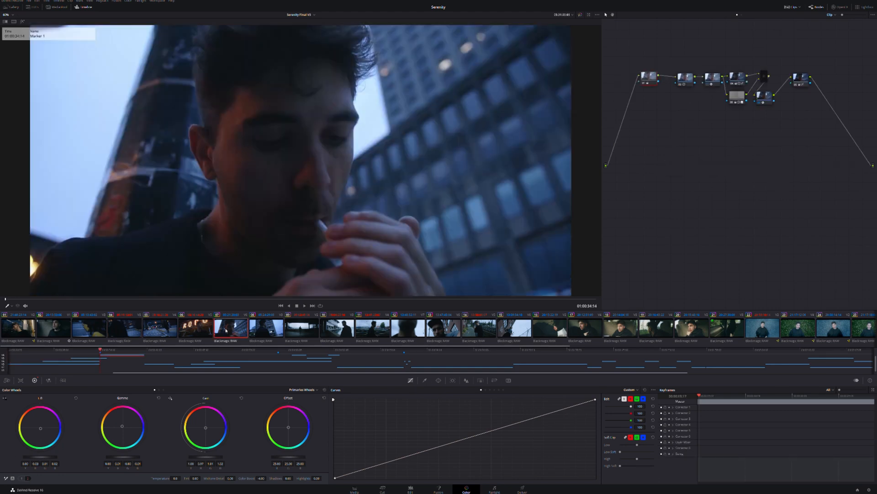
pyautogui.click(274, 329)
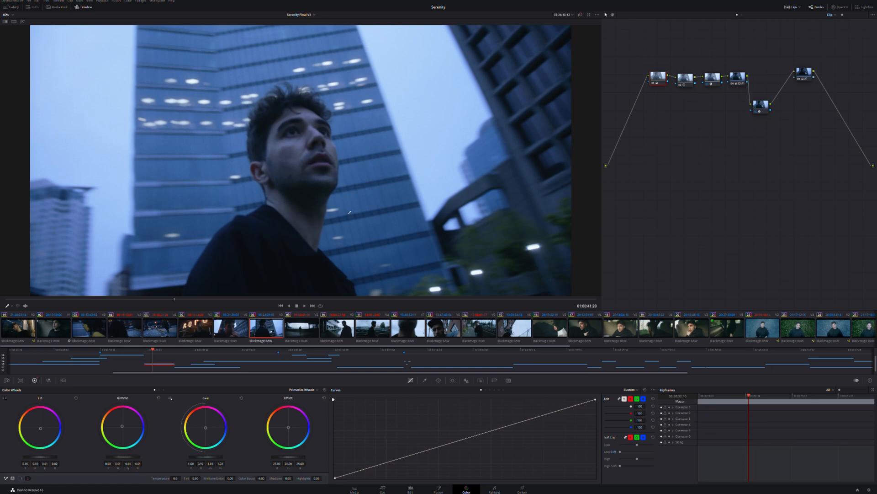
pyautogui.scroll(-5, 806, 341)
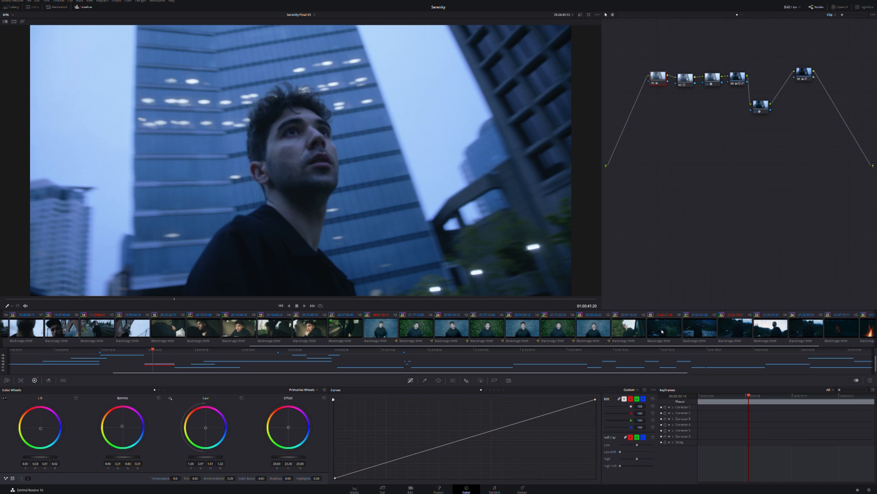
pyautogui.click(665, 335)
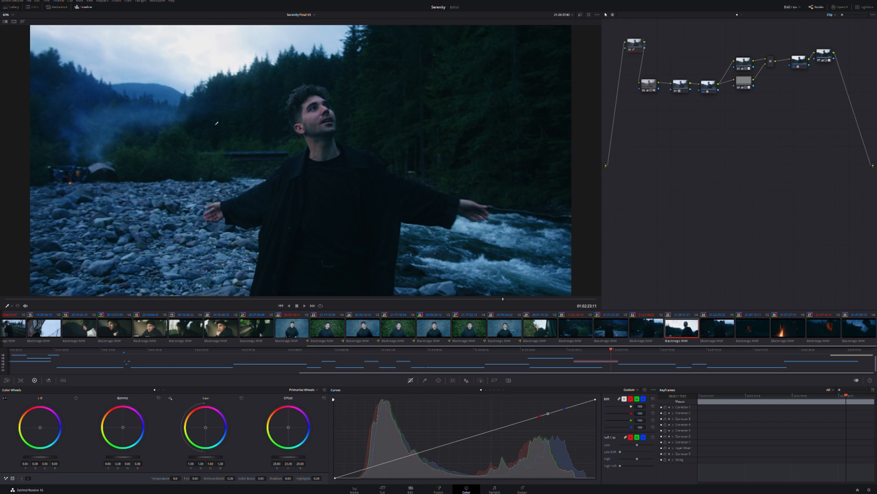
# Play from the outstretched arms river shot into the following forest clip and step back frame by frame to 01:02:26:08
pyautogui.press('space')
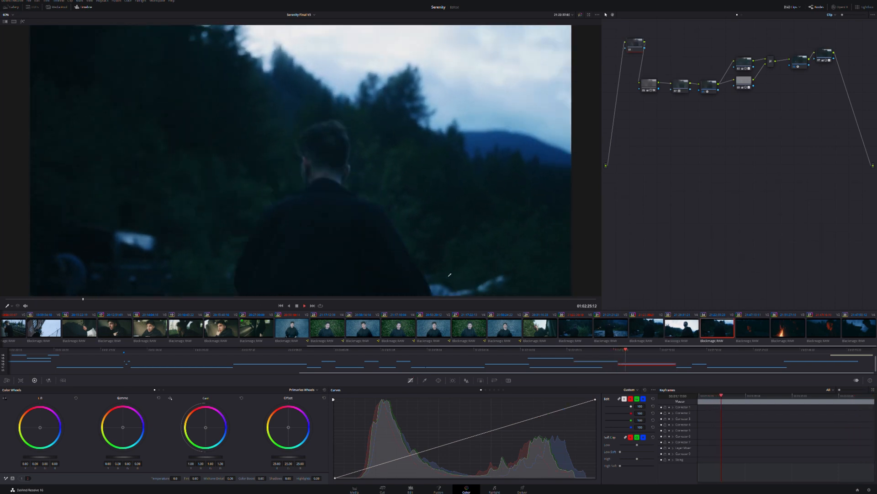
pyautogui.press('space')
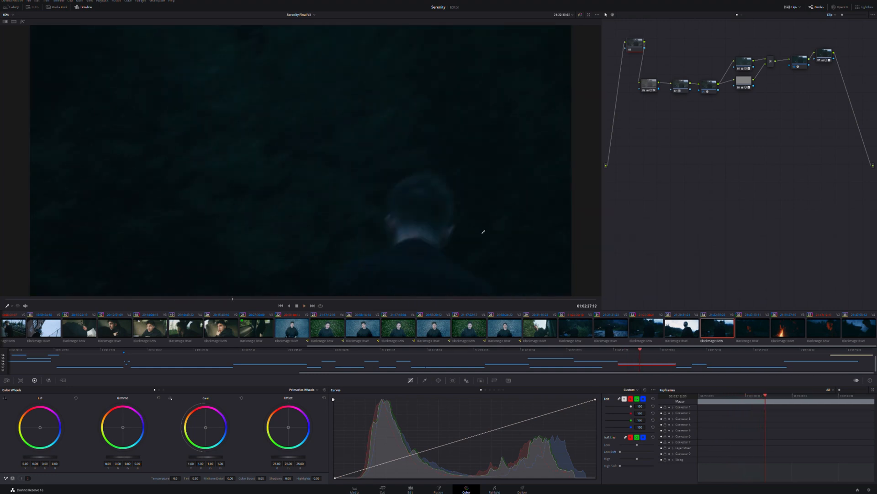
pyautogui.press('Left')
pyautogui.press('Left')
pyautogui.press('Left')
pyautogui.press('Left')
pyautogui.press('Left')
pyautogui.press('Left')
pyautogui.press('Left')
pyautogui.press('Left')
pyautogui.press('Left')
pyautogui.press('Left')
pyautogui.press('Left')
pyautogui.press('Left')
pyautogui.press('Left')
pyautogui.press('Left')
pyautogui.press('Left')
pyautogui.press('Left')
pyautogui.press('Left')
pyautogui.press('Left')
pyautogui.press('Left')
pyautogui.press('Left')
pyautogui.press('Left')
pyautogui.press('Left')
pyautogui.press('Left')
pyautogui.press('Left')
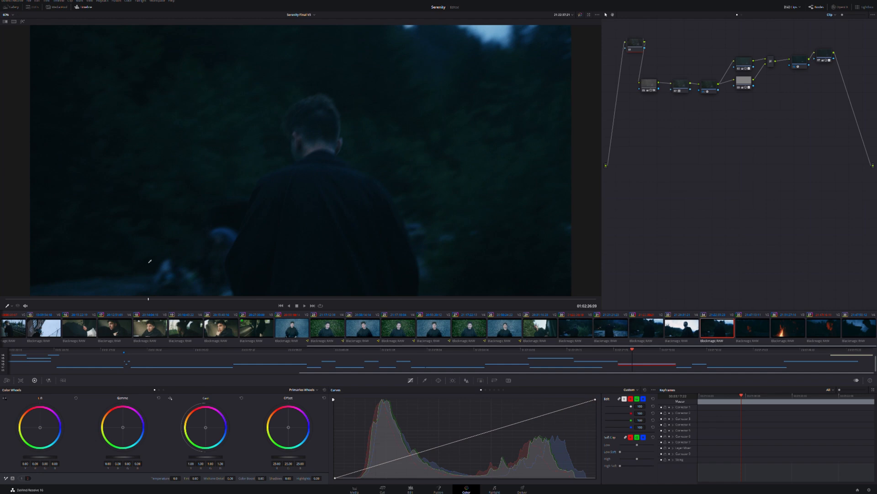
pyautogui.press('Right')
pyautogui.press('Left')
pyautogui.press('Left')
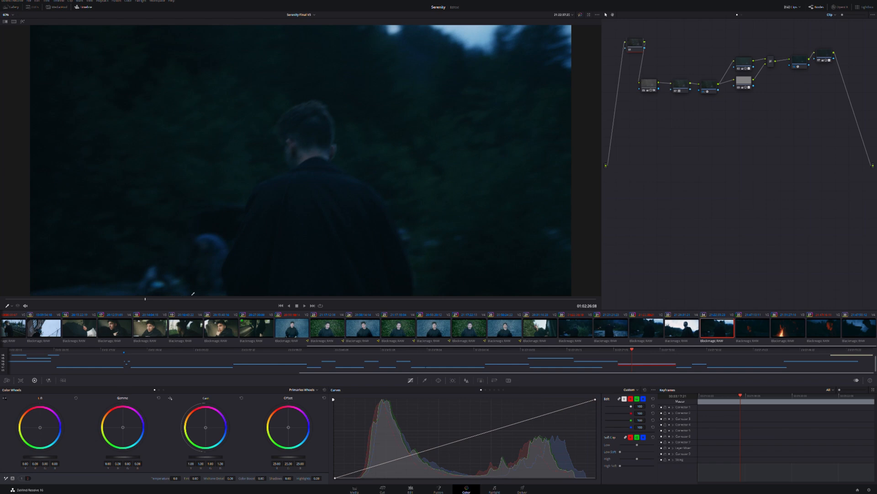
# Play on to the firelit portrait, save the project, and shuttle through the cut to the campfire clip at 01:02:35:00
pyautogui.press('space')
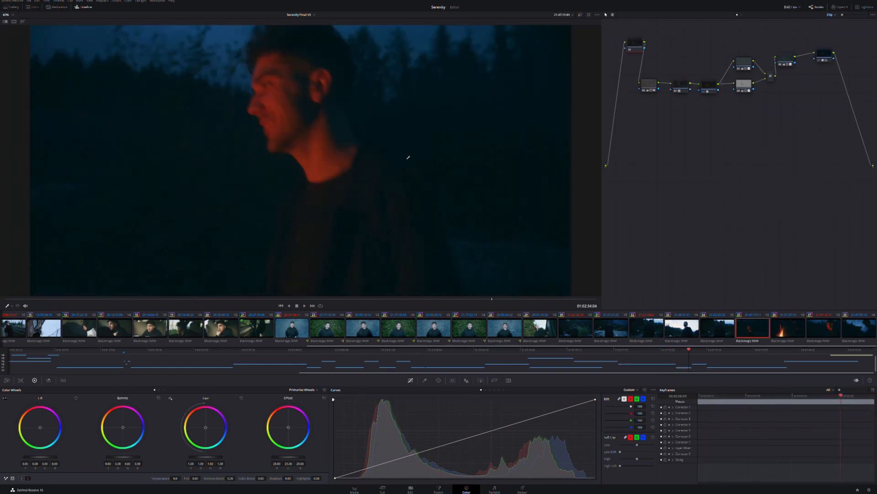
pyautogui.hotkey('ctrl', 's')
pyautogui.press('j')
pyautogui.press('l')
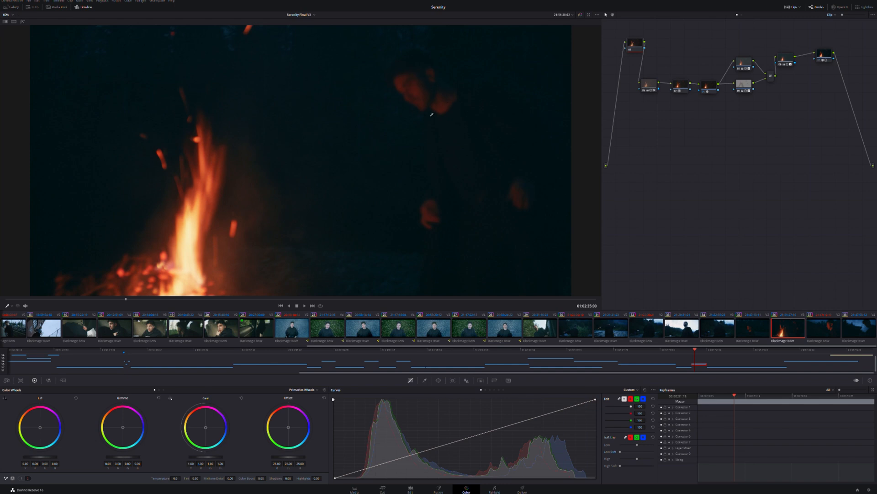
# Play from the campfire clip into the dusk silhouette shot, pausing around 01:02:48, and play on past it
pyautogui.press('space')
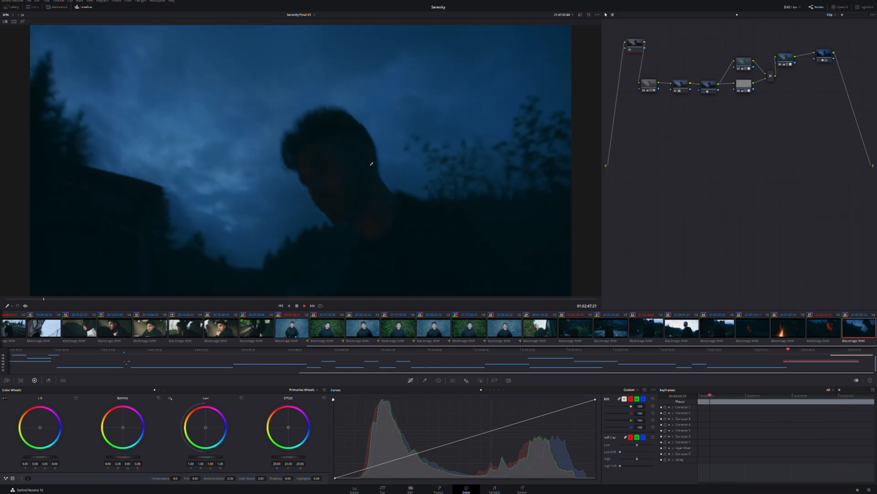
pyautogui.press('space')
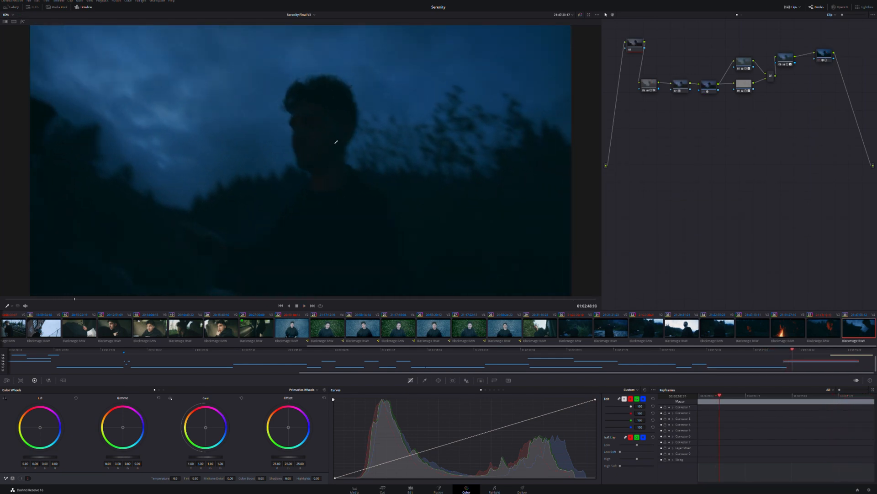
pyautogui.press('space')
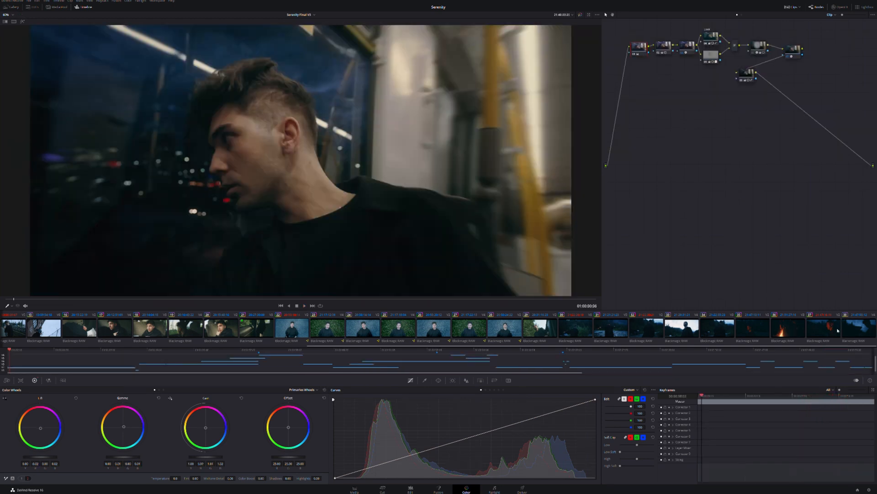
# Open the bright river portrait clip at 01:02:18:08, disable all its grading nodes, and re-enable the contrast and color node in the lower row
pyautogui.click(691, 329)
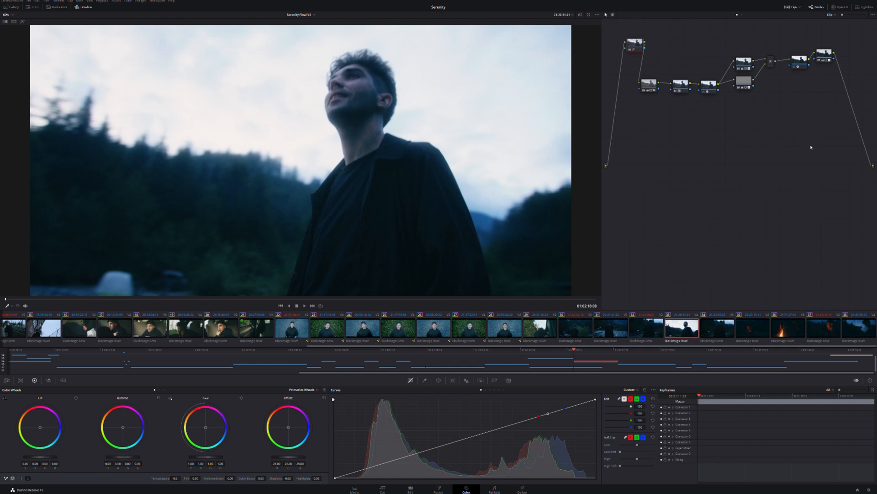
pyautogui.hotkey('alt', 'd')
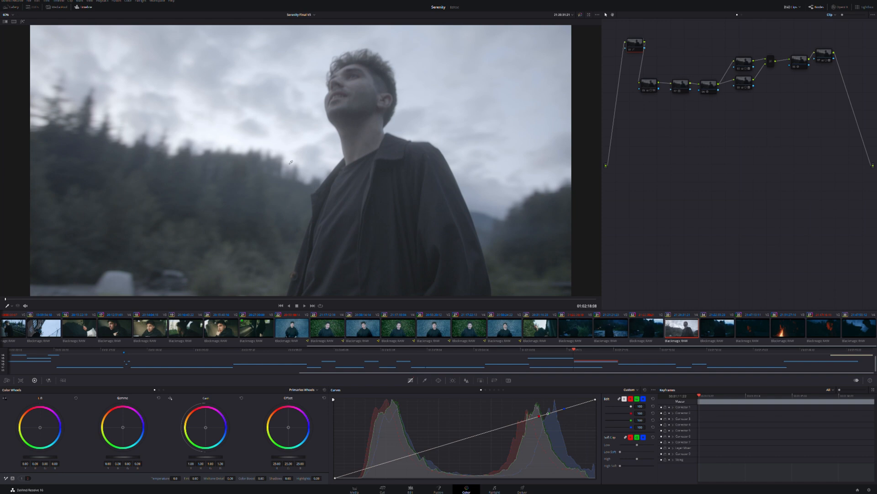
pyautogui.click(685, 85)
pyautogui.hotkey('ctrl', 'd')
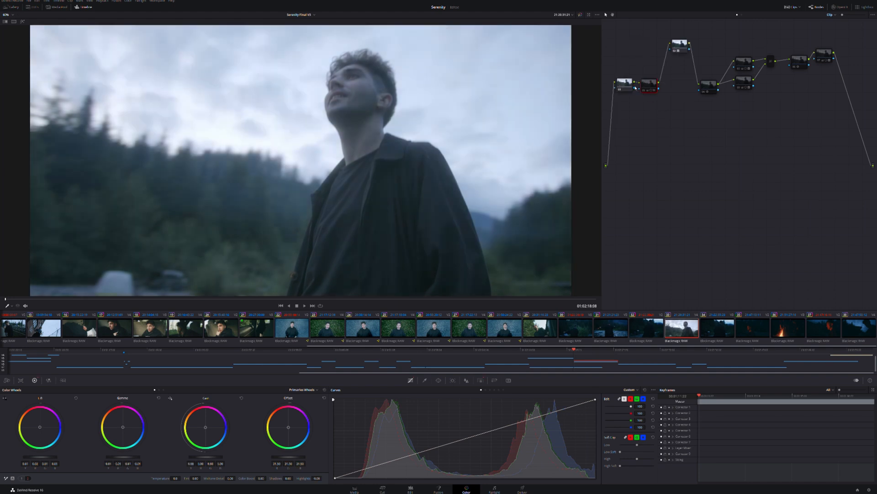
# Toggle the second node of the river portrait off and on to compare the image, leaving it enabled
pyautogui.hotkey('ctrl', 'd')
pyautogui.hotkey('ctrl', 'd')
pyautogui.hotkey('ctrl', 'd')
pyautogui.hotkey('ctrl', 'd')
pyautogui.hotkey('ctrl', 'd')
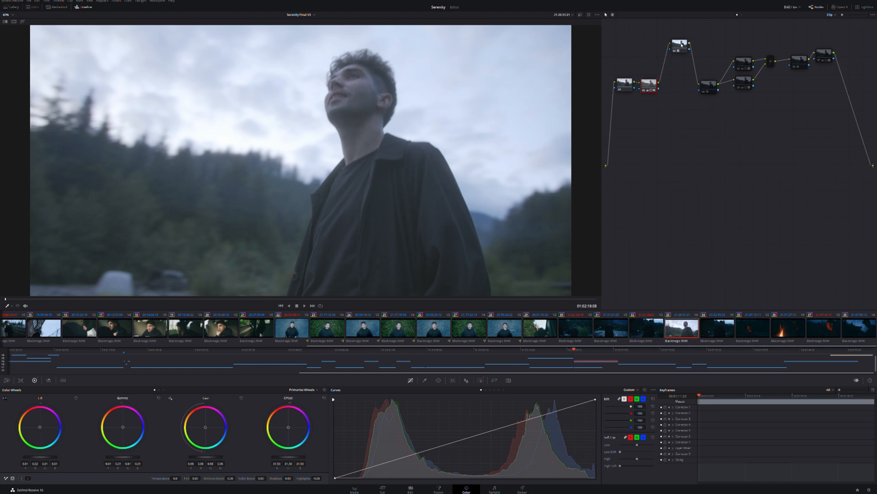
# Rearrange the river portrait's second and third nodes side by side above the first node
pyautogui.moveTo(682, 44); pyautogui.dragTo(682, 75)
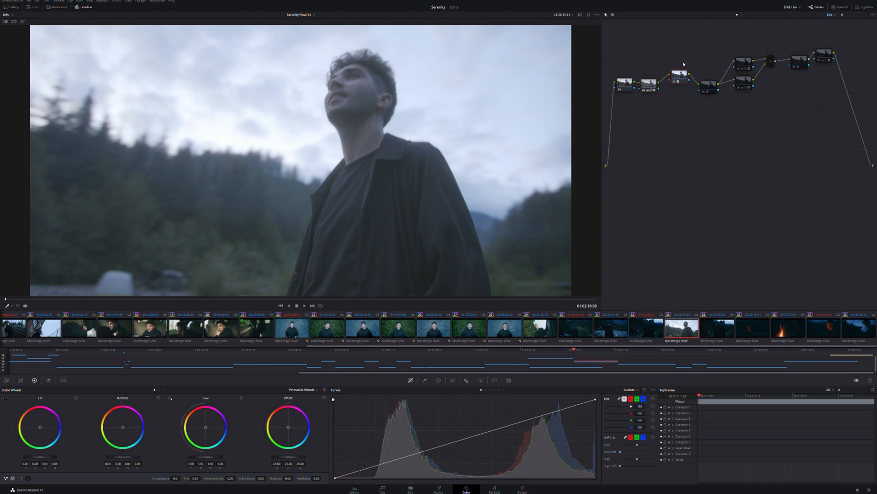
pyautogui.click(658, 85)
pyautogui.moveTo(679, 75); pyautogui.dragTo(671, 58)
pyautogui.moveTo(649, 85); pyautogui.dragTo(656, 59)
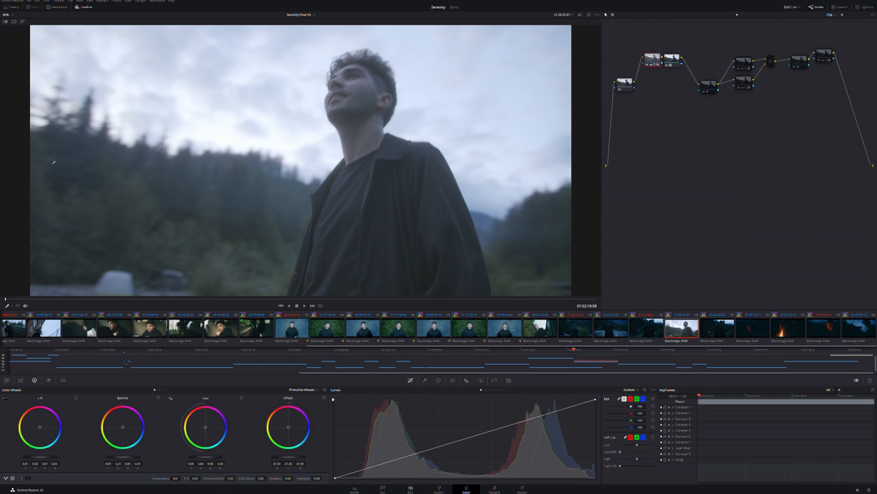
# Re-enable the node before the split and both parallel nodes, and check the lower parallel node's selection in highlight view
pyautogui.click(708, 85)
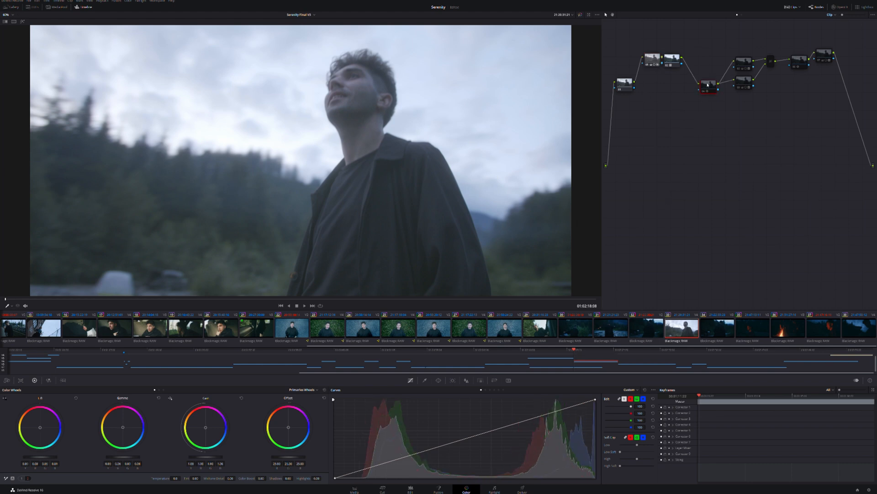
pyautogui.hotkey('ctrl', 'd')
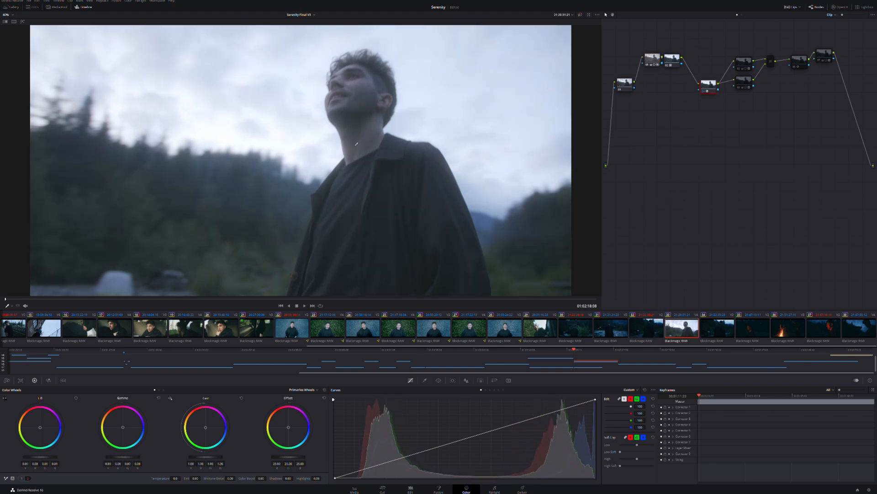
pyautogui.click(741, 62)
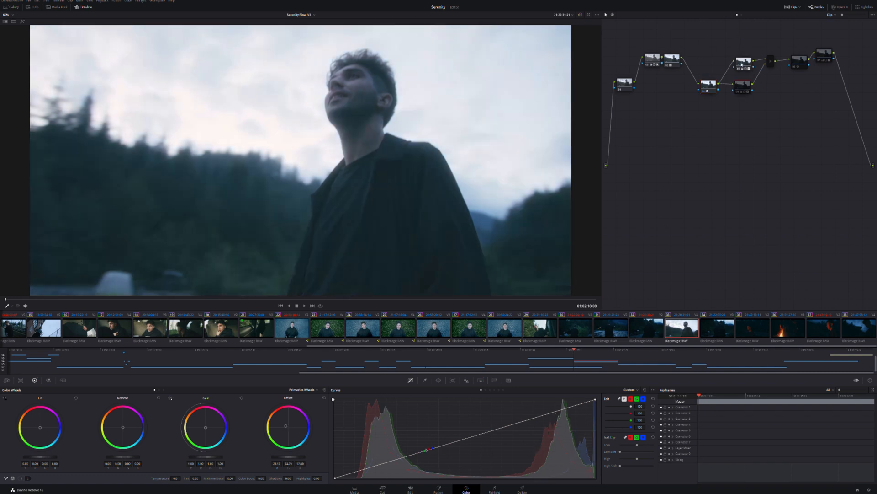
pyautogui.hotkey('ctrl', 'd')
pyautogui.click(742, 85)
pyautogui.hotkey('shift', 'h')
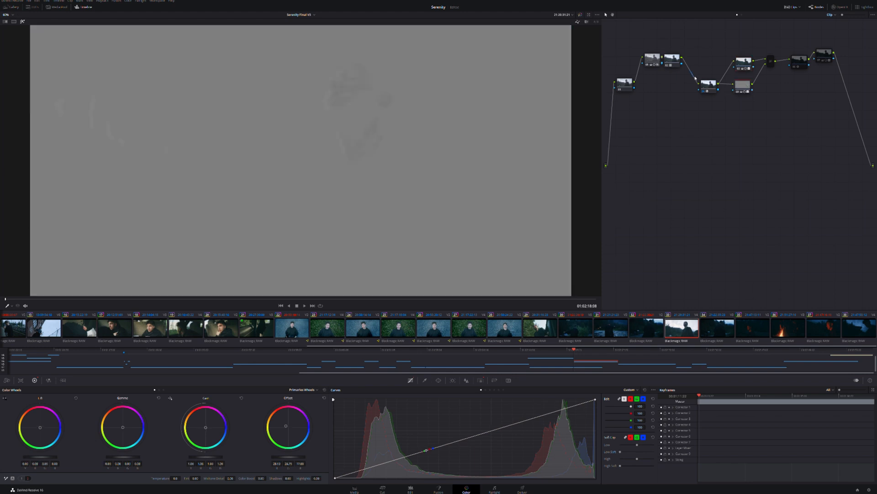
pyautogui.hotkey('shift', 'h')
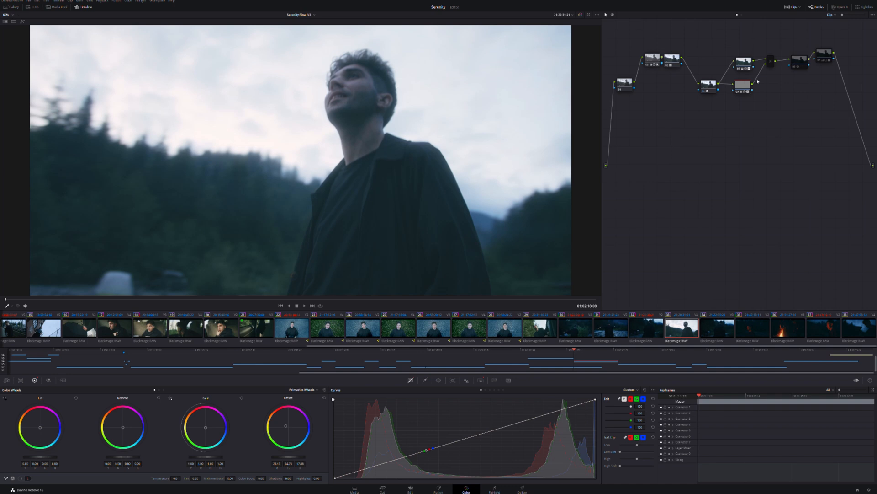
# Compare the river portrait with the lower parallel node off and on, and re-enable the last two nodes of the chain
pyautogui.hotkey('ctrl', 'd')
pyautogui.hotkey('ctrl', 'd')
pyautogui.hotkey('ctrl', 'd')
pyautogui.hotkey('ctrl', 'd')
pyautogui.click(802, 60)
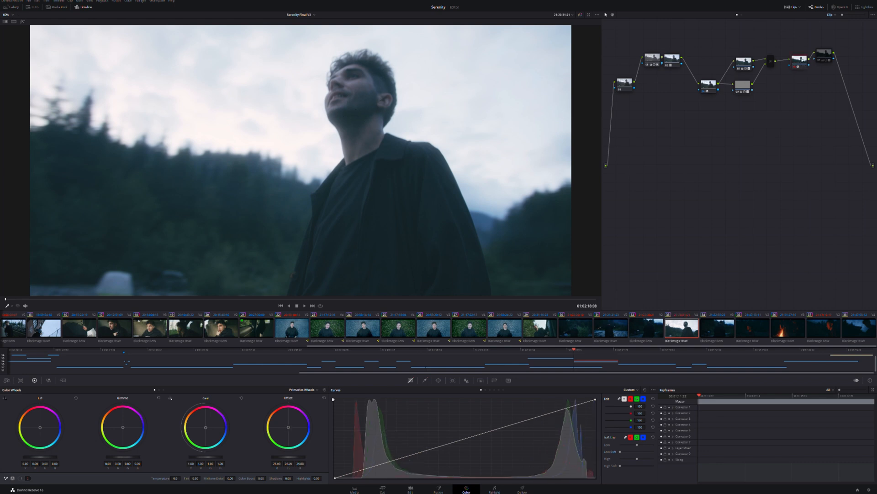
pyautogui.click(820, 54)
pyautogui.hotkey('ctrl', 'd')
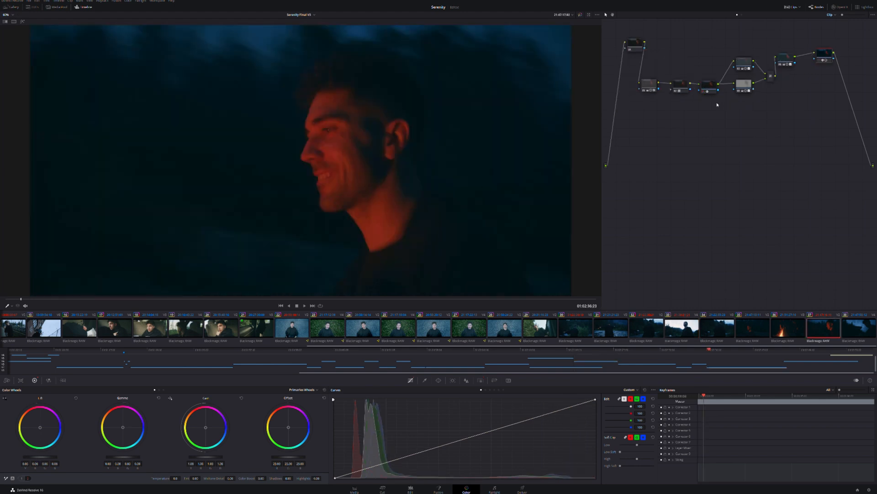
# Disable all nodes on the firelit portrait at 01:02:36:23 and re-enable the three lower-row nodes before the split
pyautogui.hotkey('shift', 'd')
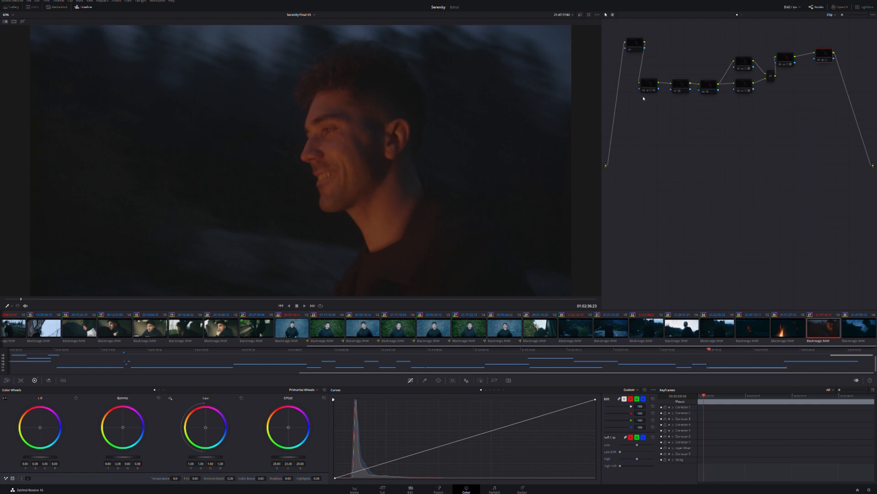
pyautogui.click(680, 84)
pyautogui.hotkey('ctrl', 'd')
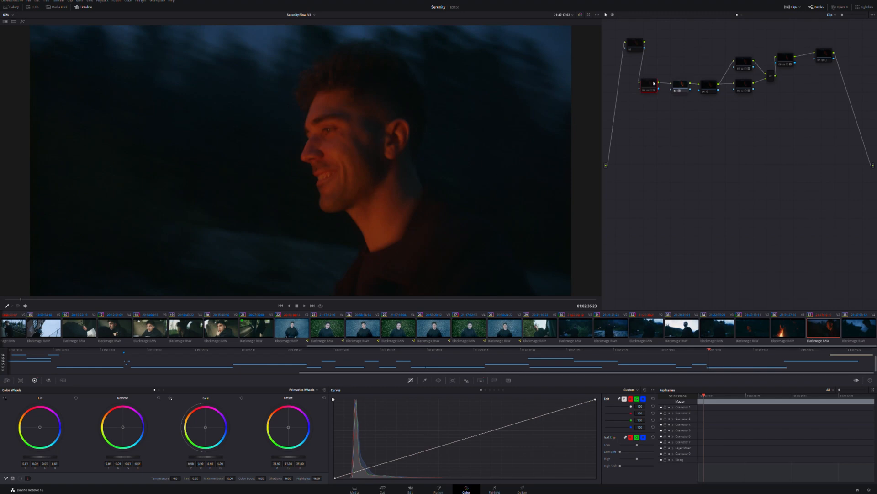
pyautogui.click(649, 85)
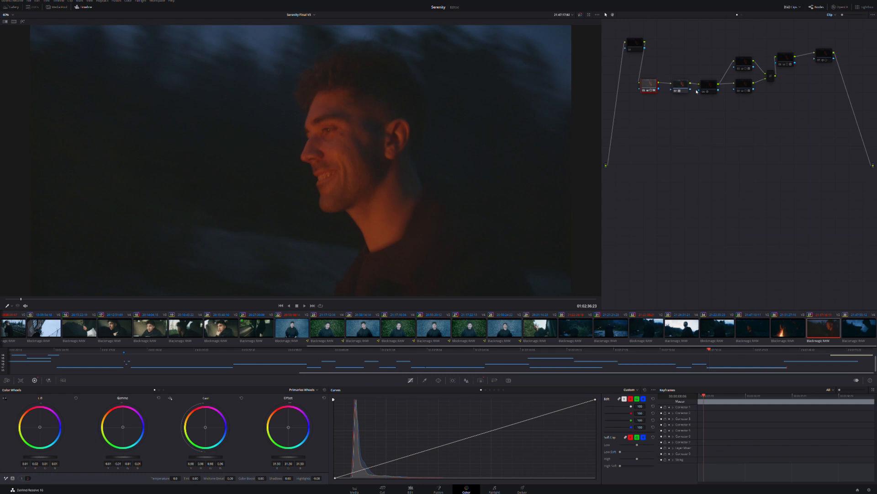
pyautogui.click(710, 84)
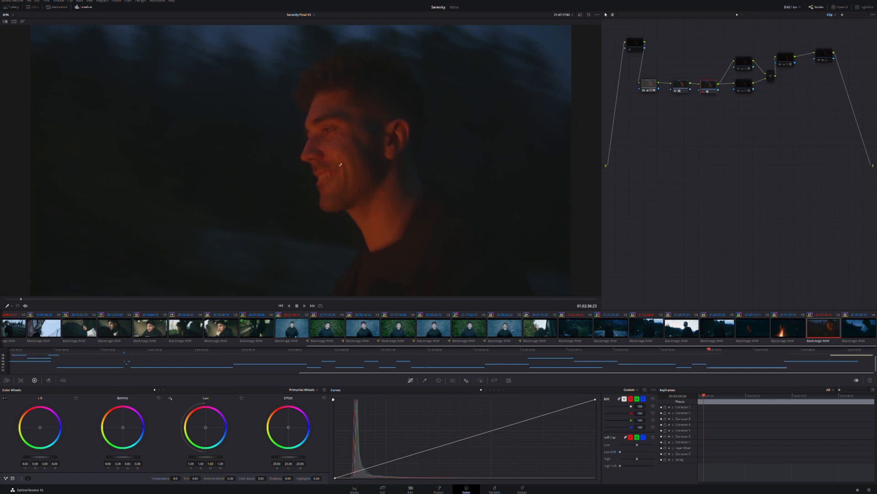
# Re-enable the upper and lower parallel nodes of the firelit portrait
pyautogui.click(744, 67)
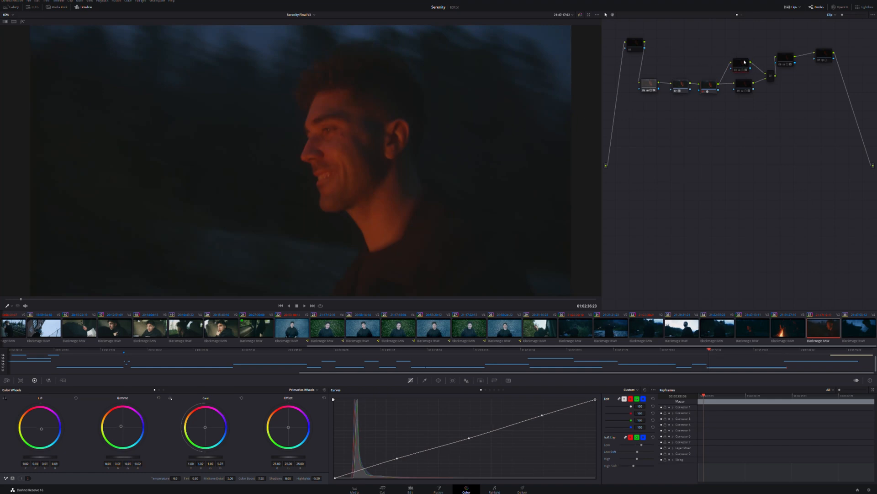
pyautogui.hotkey('ctrl', 'd')
pyautogui.click(741, 91)
pyautogui.hotkey('ctrl', 'd')
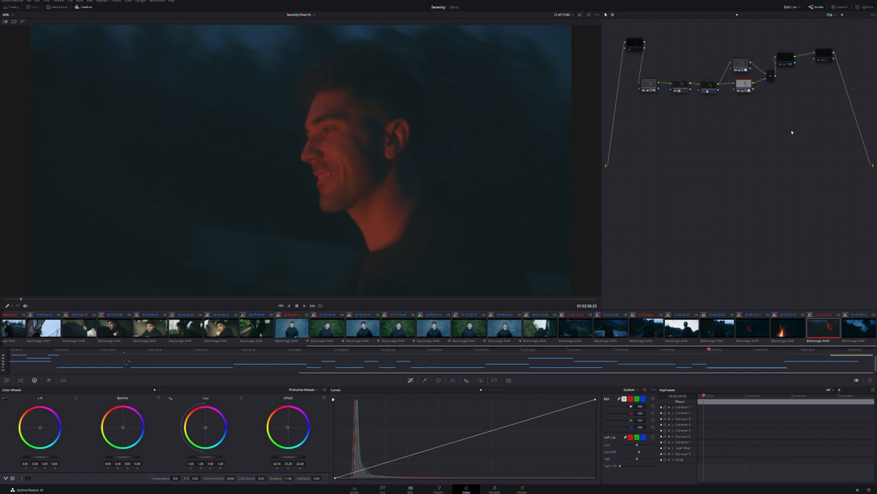
# Examine the skin selection of the firelit portrait's lower parallel node by switching highlight view on and off
pyautogui.hotkey('shift', 'h')
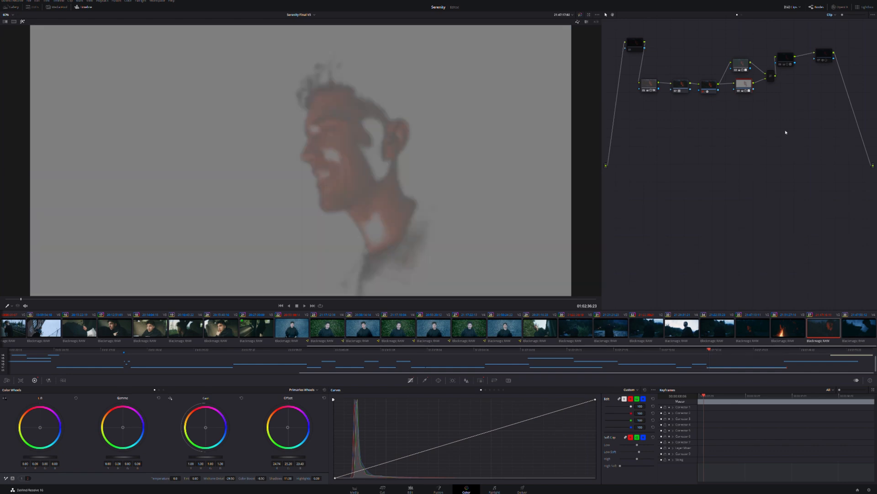
pyautogui.hotkey('shift', 'h')
pyautogui.hotkey('shift', 'h')
pyautogui.hotkey('shift', 'h')
pyautogui.hotkey('shift', 'h')
pyautogui.hotkey('shift', 'h')
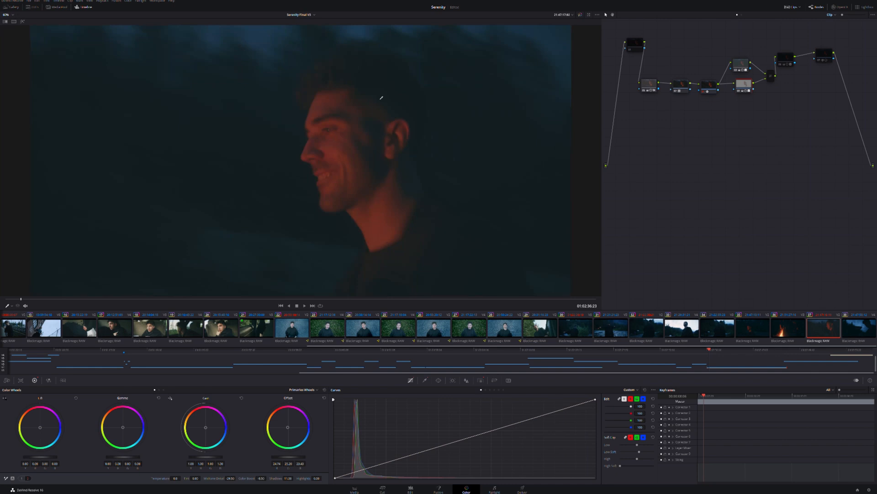
# Re-enable the firelit portrait's last two nodes and go to the dusk silhouette clip at 01:02:48:08
pyautogui.click(788, 58)
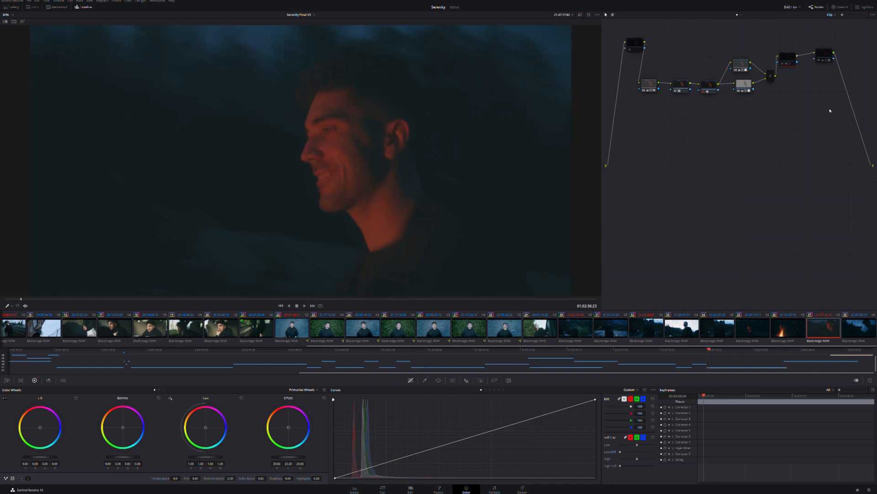
pyautogui.click(825, 53)
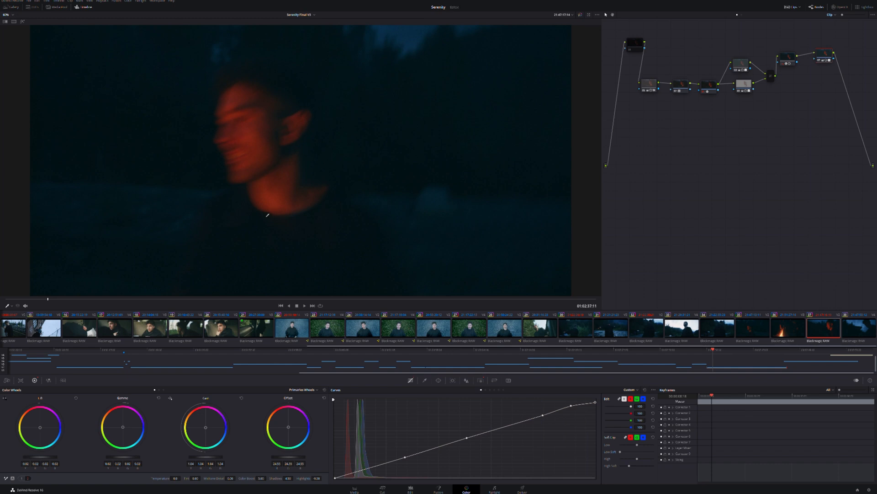
pyautogui.press('Down')
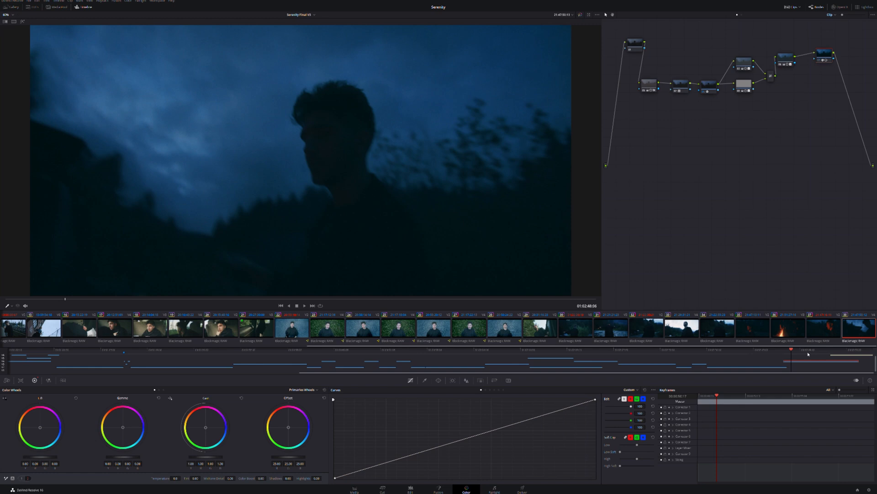